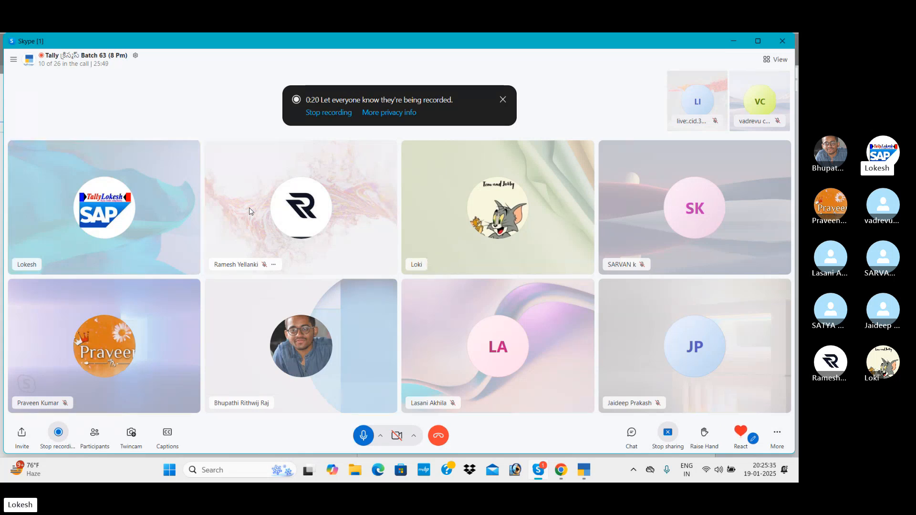
Switch to the browser and view the Tally Lokesh YouTube channel and the Lokesh Infotech website.
key("alt+Tab")
key("alt+Tab")
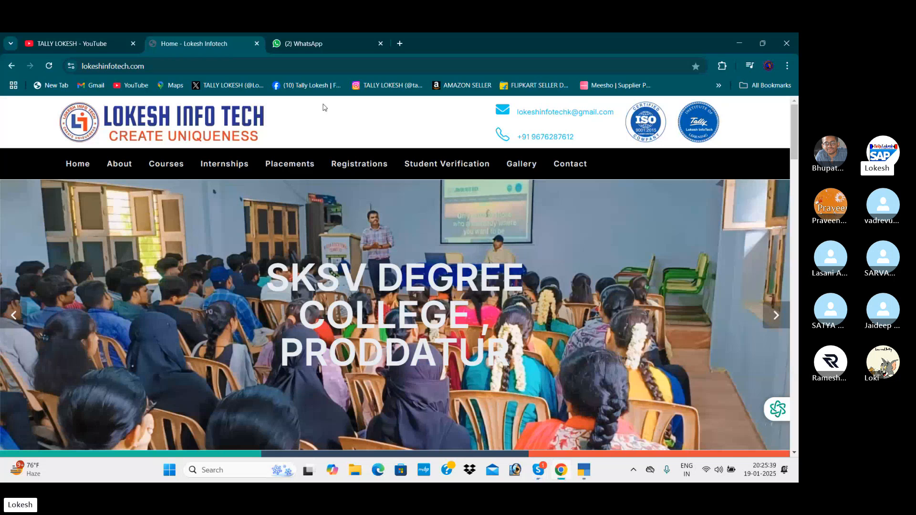
left_click(77, 41)
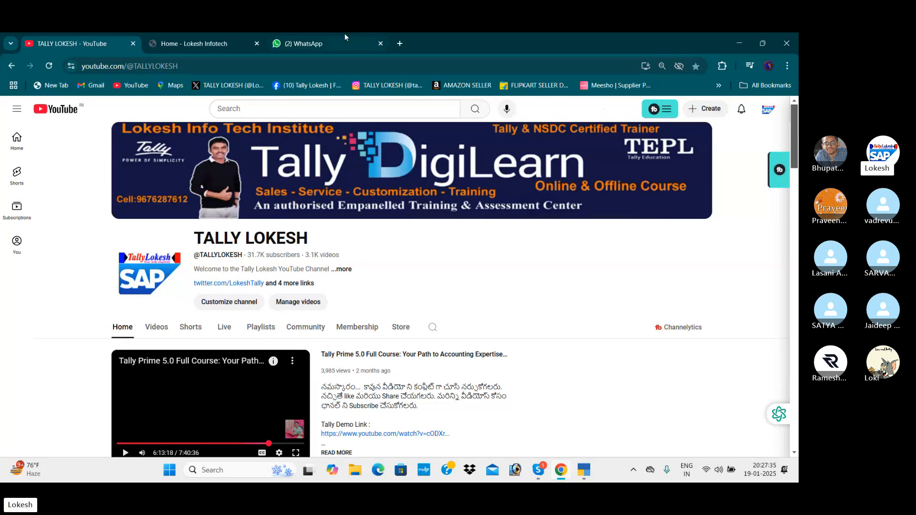
left_click(220, 45)
Switch to TallyPrime and shut the open companies UNIVERSAL HOME NEEDS JAN 19 and Godown Transfer Jan 19.
key("alt+Tab")
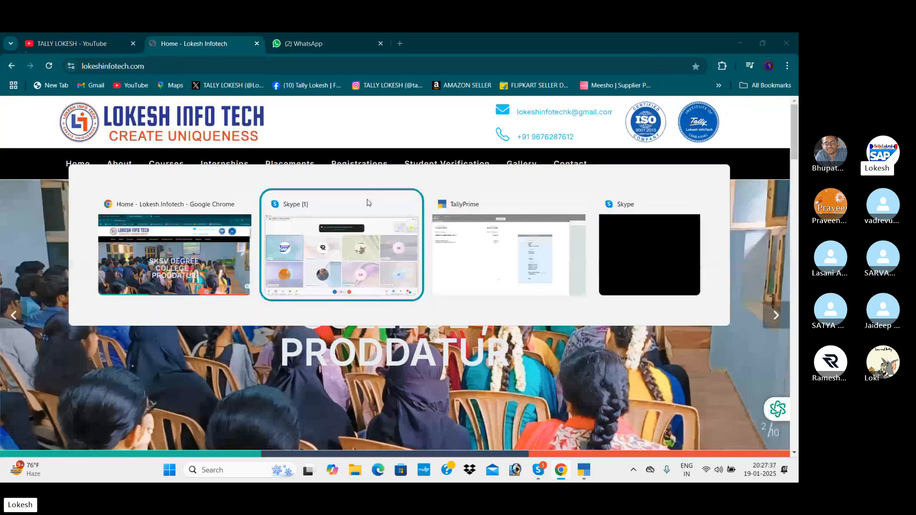
key("alt+Tab")
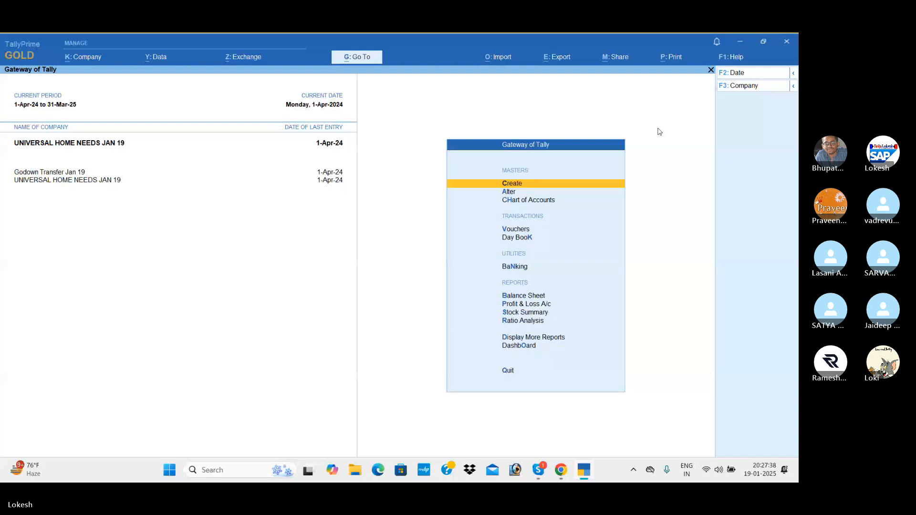
left_click(758, 87)
key("Return")
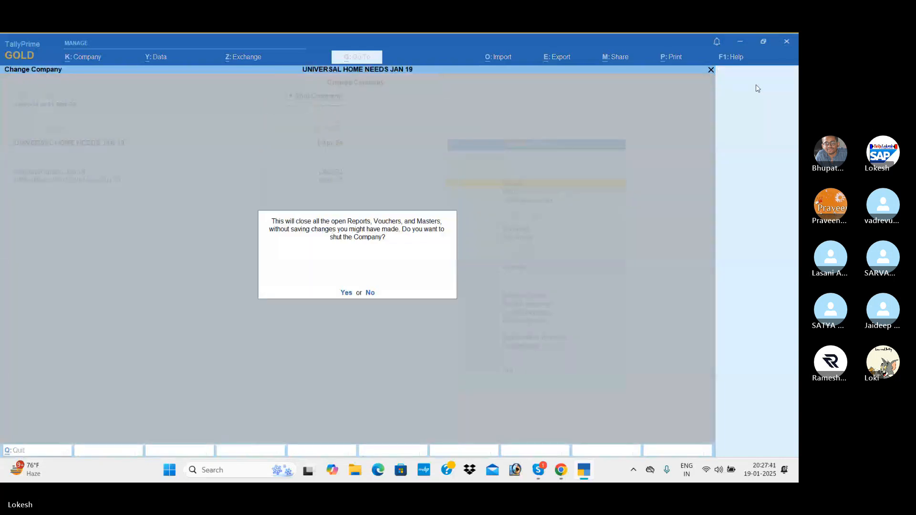
key("Return")
left_click(758, 87)
key("Up")
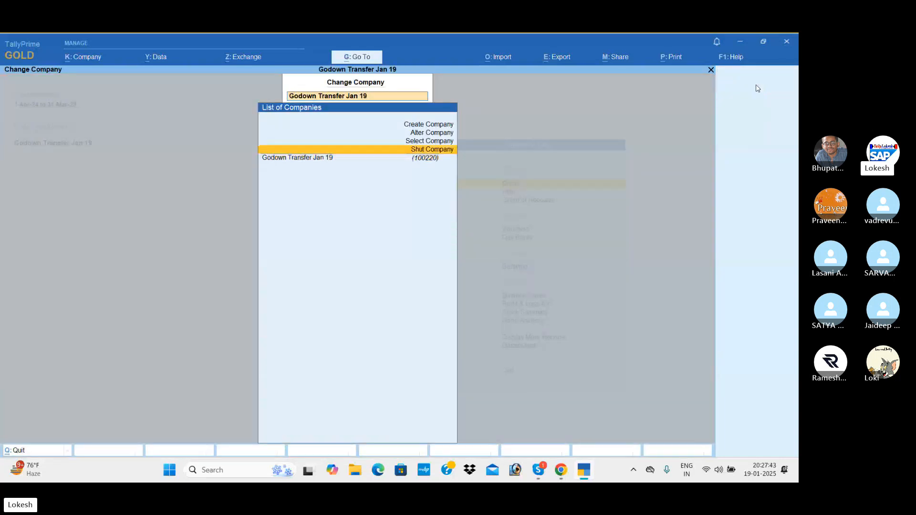
key("Return")
key("Return")
key("Return")
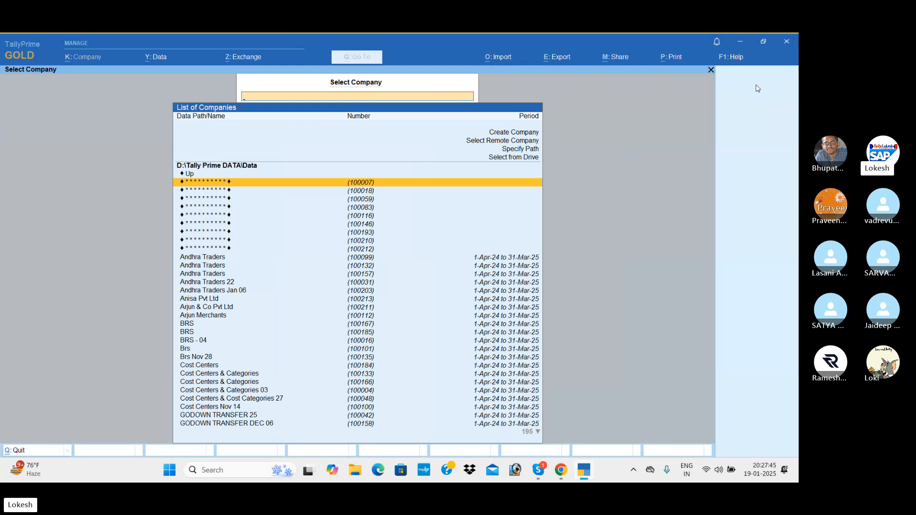
Start creating a new company named Purchase Order Jan 19.
key("Up")
key("Up")
key("Up")
key("Up")
key("Up")
key("Up")
key("Return")
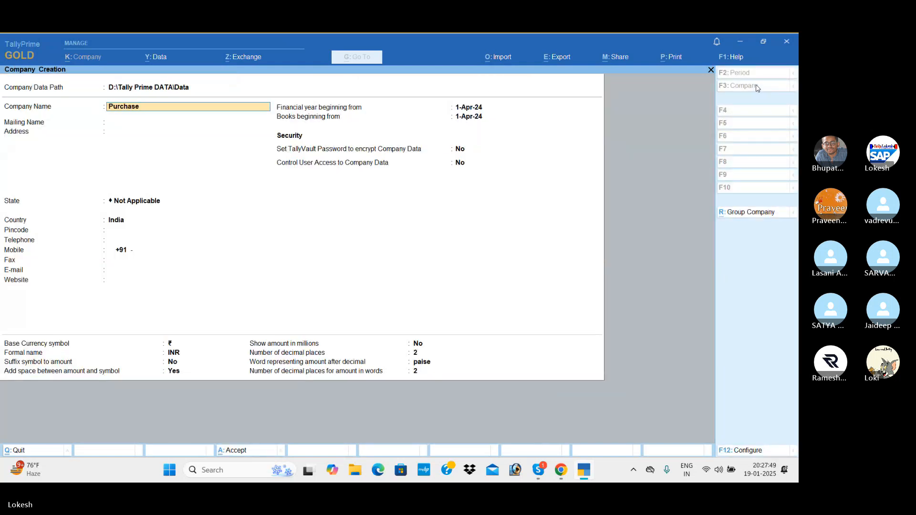
type("Purchase Order")
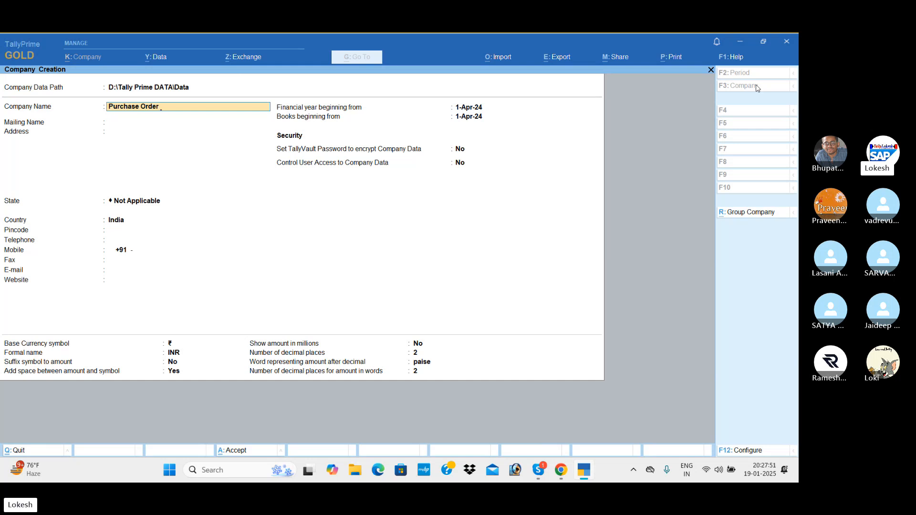
type(" Jan")
key("Return")
Set the company's state to Andhra Pradesh and save the company.
key("Return")
key("Return")
key("Down")
key("Return")
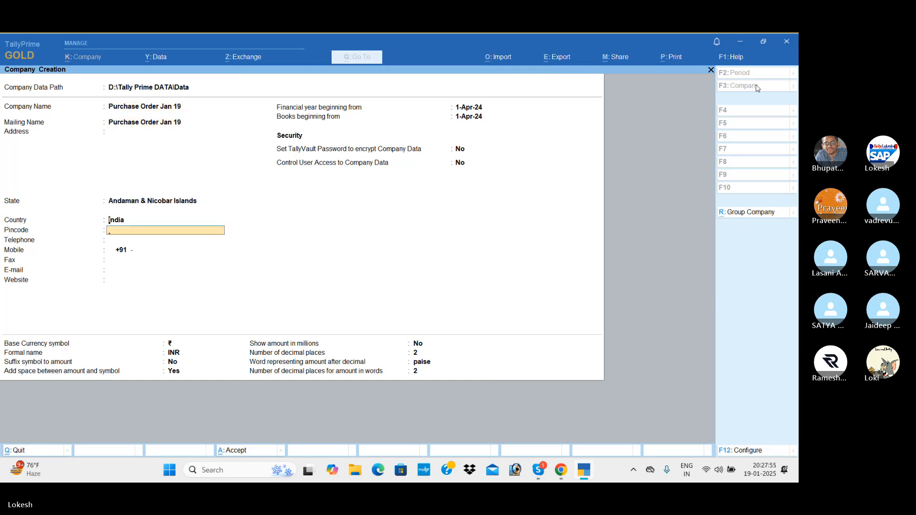
key("BackSpace")
key("BackSpace")
key("Down")
key("Return")
key("ctrl+a")
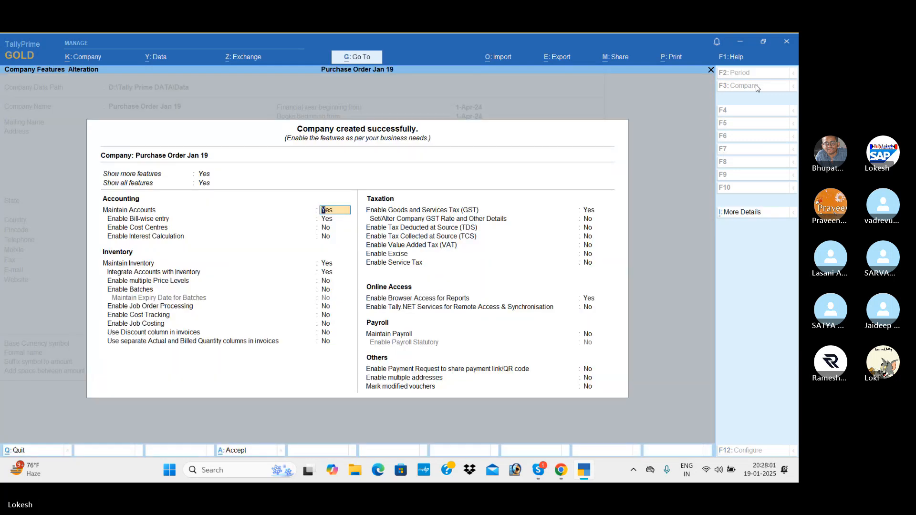
Disable bill-wise entry in the company features and keep the other accounting and inventory settings.
key("Return")
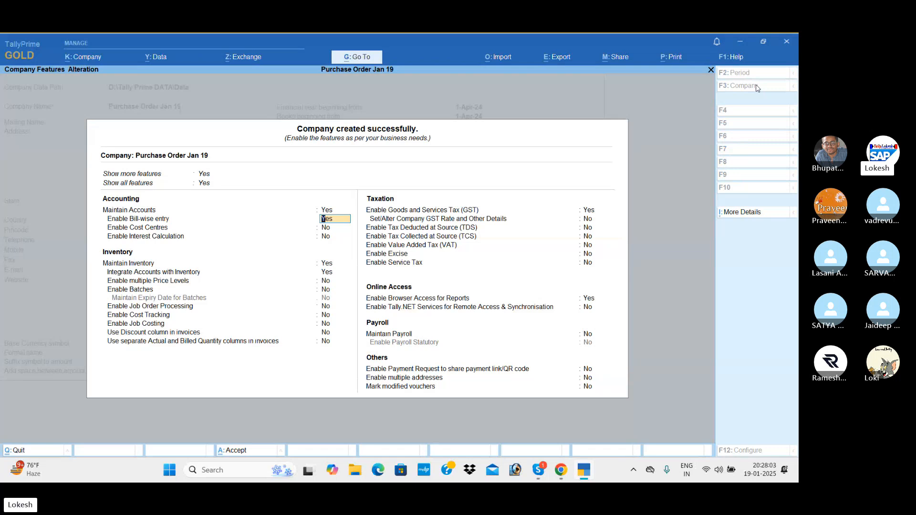
key("n")
key("Return")
key("Return")
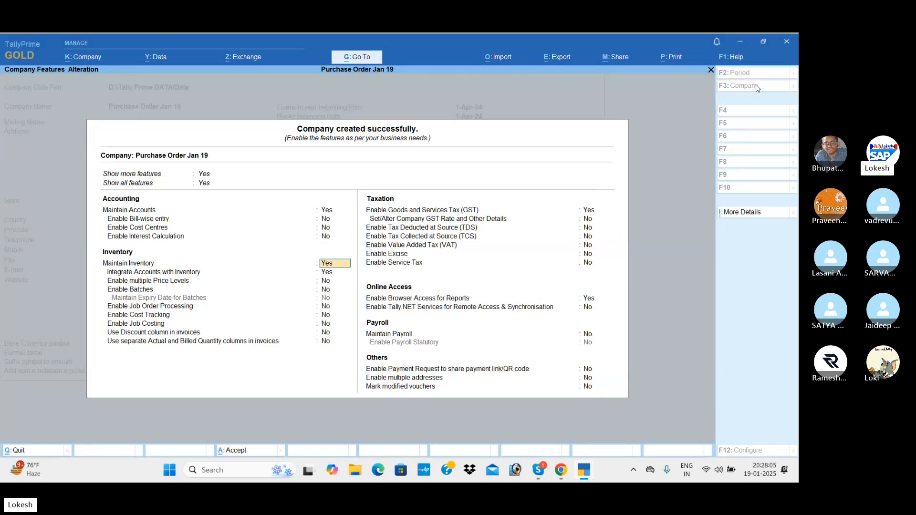
key("Return")
key("Return")
key("Return")
key("Return")
key("Return")
key("Return")
key("Return")
key("Return")
key("Return")
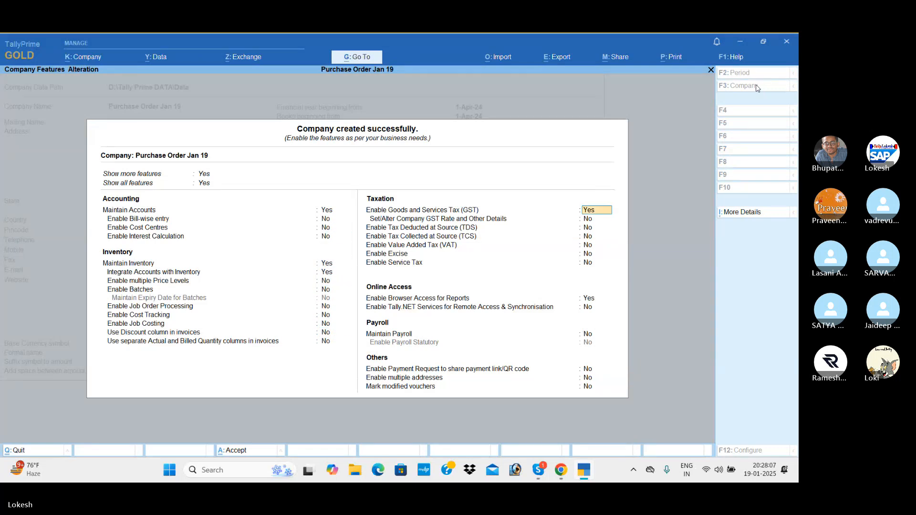
Enter the company's GSTIN in its GST registration details and save the company features.
key("Return")
key("Return")
key("Return")
key("Return")
type("3")
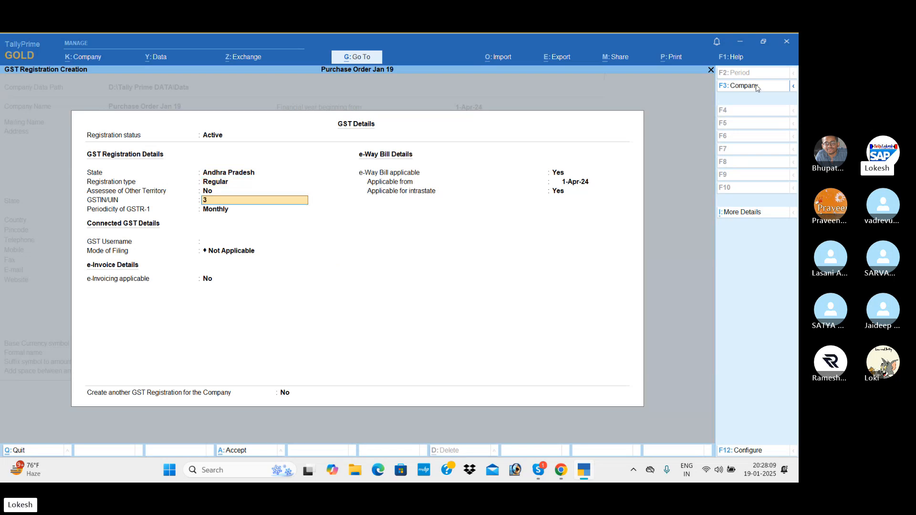
type("7")
key("Return")
key("ctrl+a")
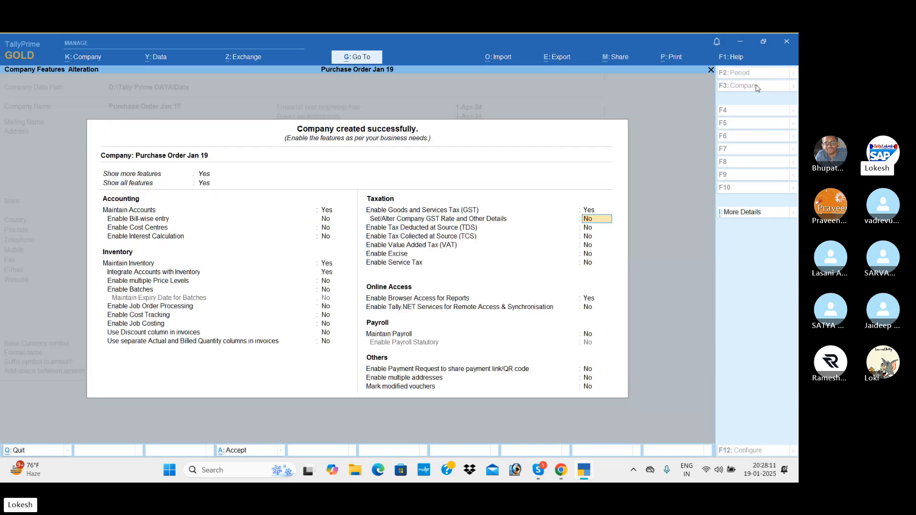
key("ctrl+a")
Open voucher entry and show the inactive voucher types in the voucher type list.
key("Down")
key("Down")
key("Down")
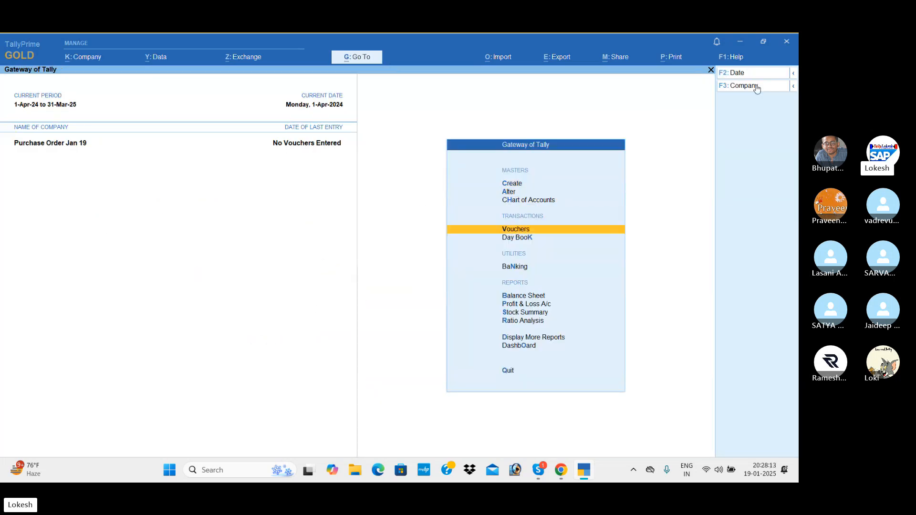
key("Return")
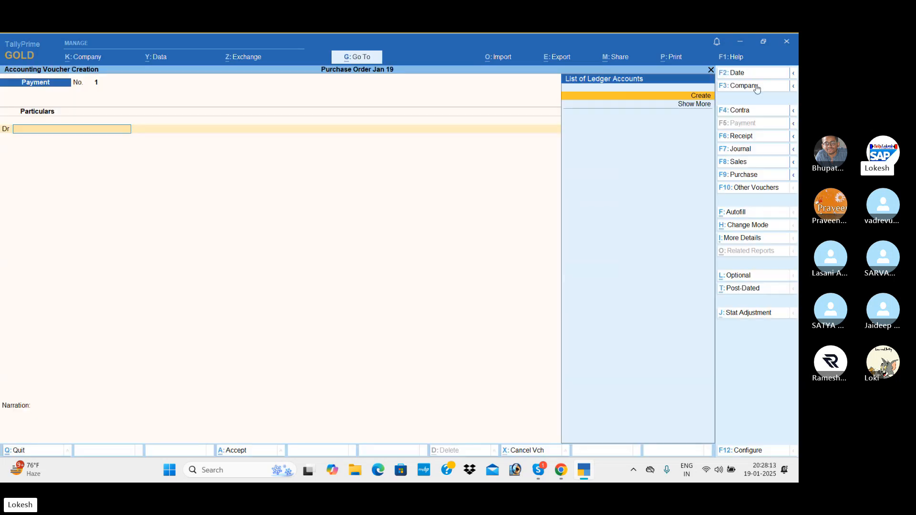
left_click(760, 193)
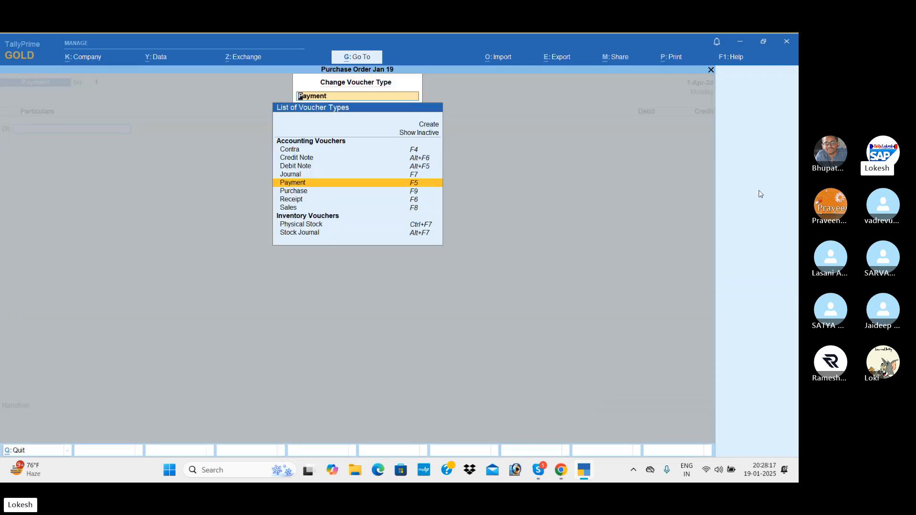
key("Up")
key("Up")
key("Up")
key("Up")
key("Up")
key("Return")
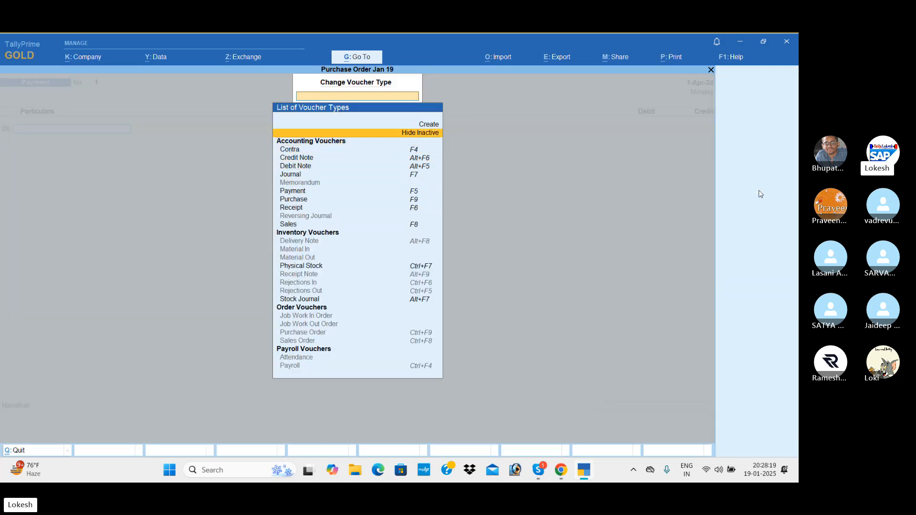
Activate the Purchase Order voucher type and open a new voucher of that type.
key("Down")
key("Down")
key("Down")
key("Down")
key("Down")
key("Down")
key("Down")
key("Down")
key("Down")
key("Down")
key("Down")
key("Down")
key("Down")
key("Down")
key("Down")
key("Down")
key("Down")
key("Down")
key("Down")
key("Down")
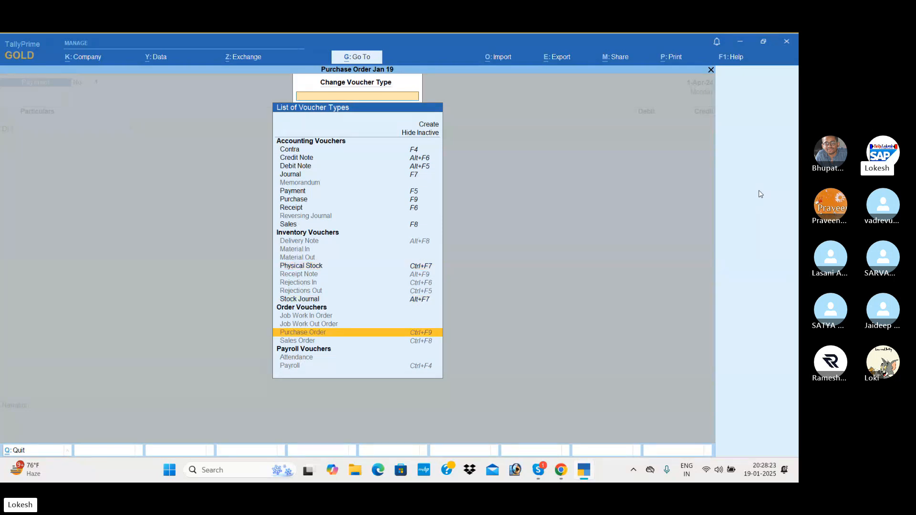
key("Return")
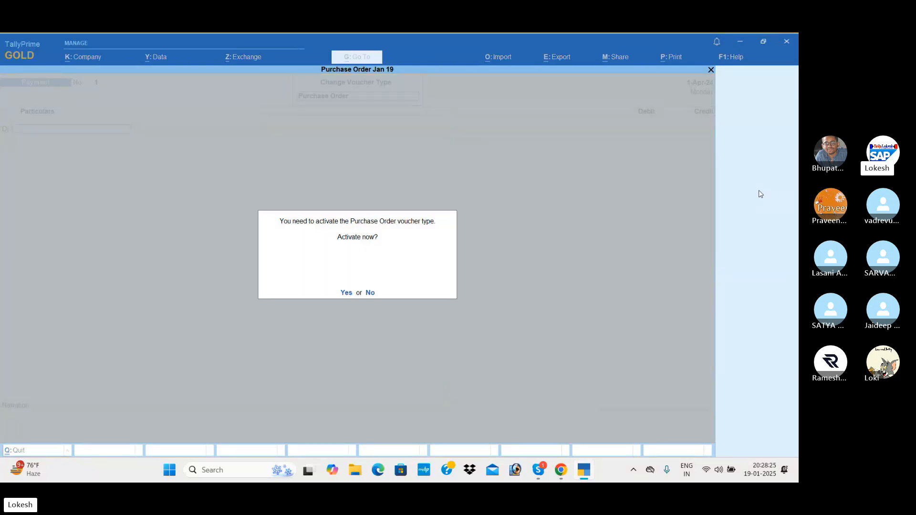
key("Return")
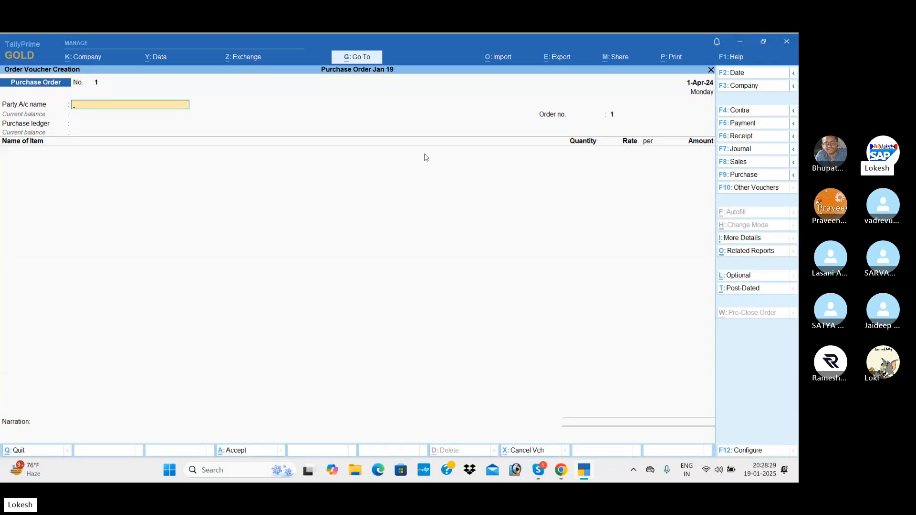
Create a party ledger named Sunshine Computers under Sundry Creditors from the purchase order.
key("alt+c")
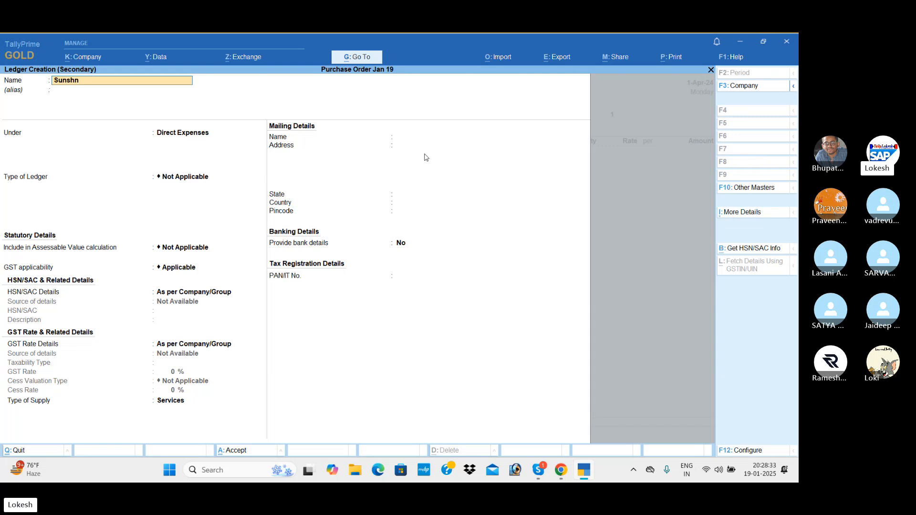
type("Sunshn")
key("BackSpace")
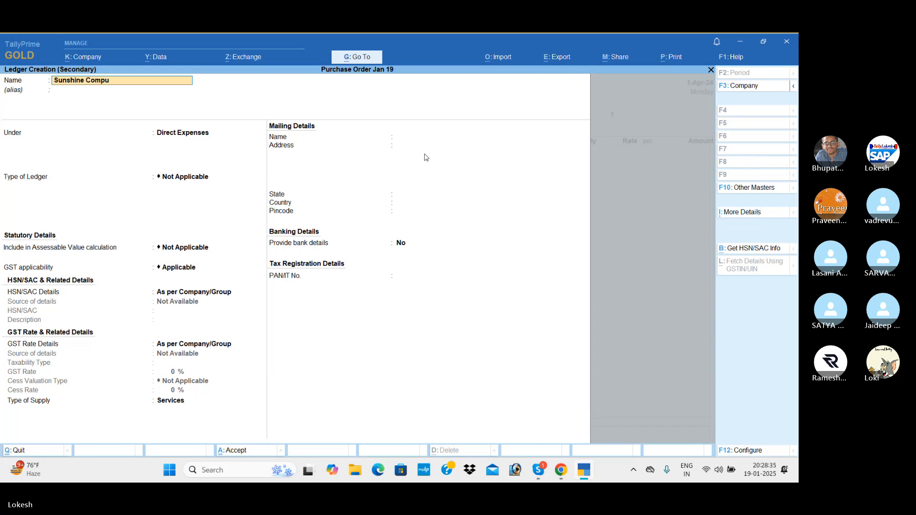
key("Return")
key("Return")
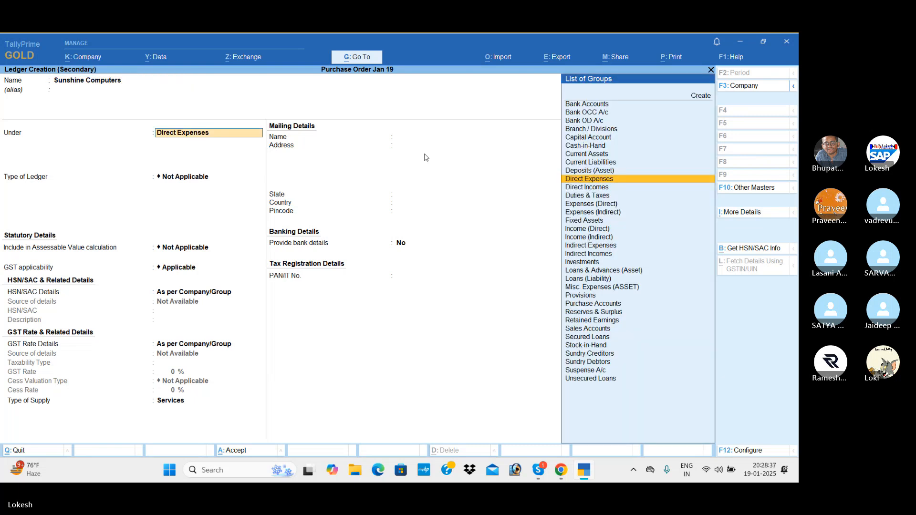
type("Sun")
key("Down")
key("Up")
key("Return")
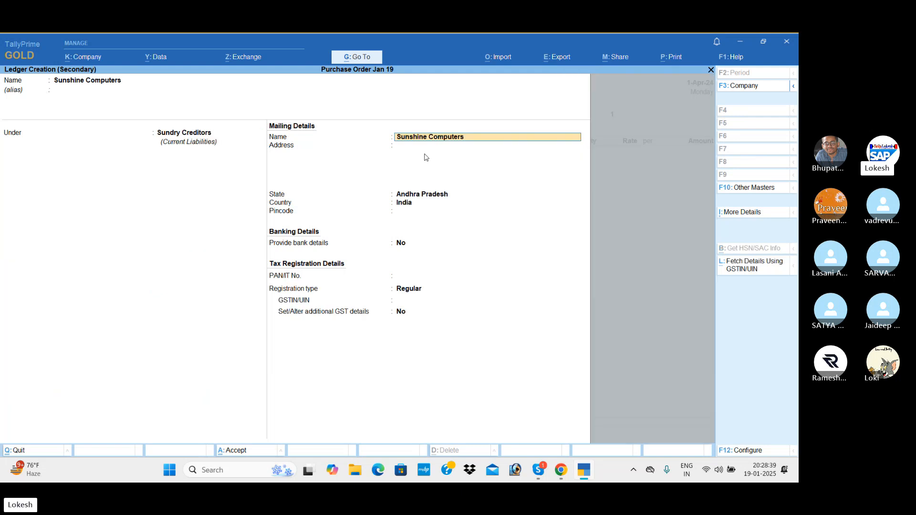
Keep the default mailing and tax registration details for Sunshine Computers and save the ledger.
key("Return")
key("Return")
key("Return")
key("Return")
key("Return")
key("Return")
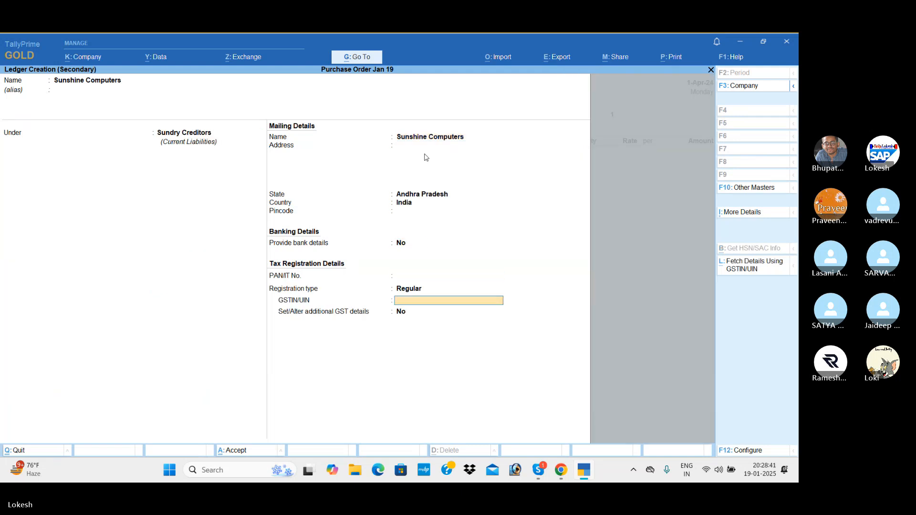
key("Return")
key("ctrl+a")
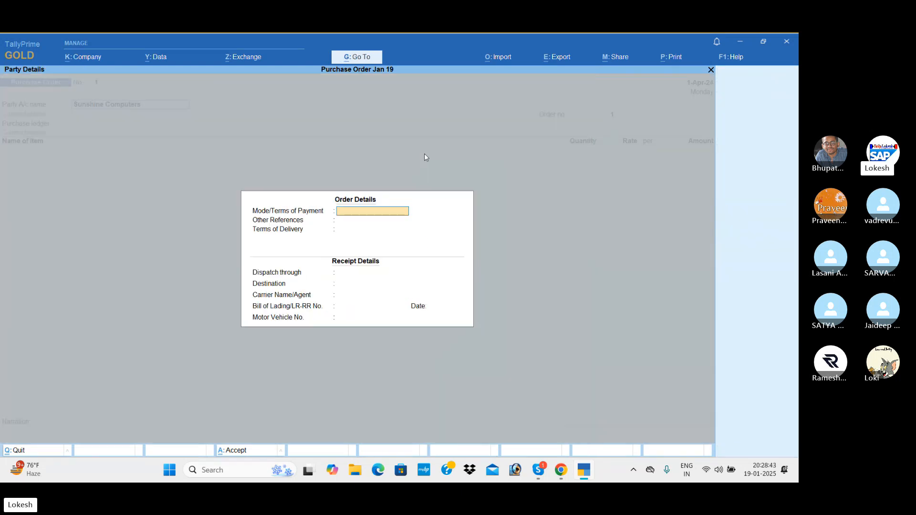
Leave the order and receipt details blank, accept the party details, and set the order number to SS-001.
key("ctrl+a")
key("ctrl+a")
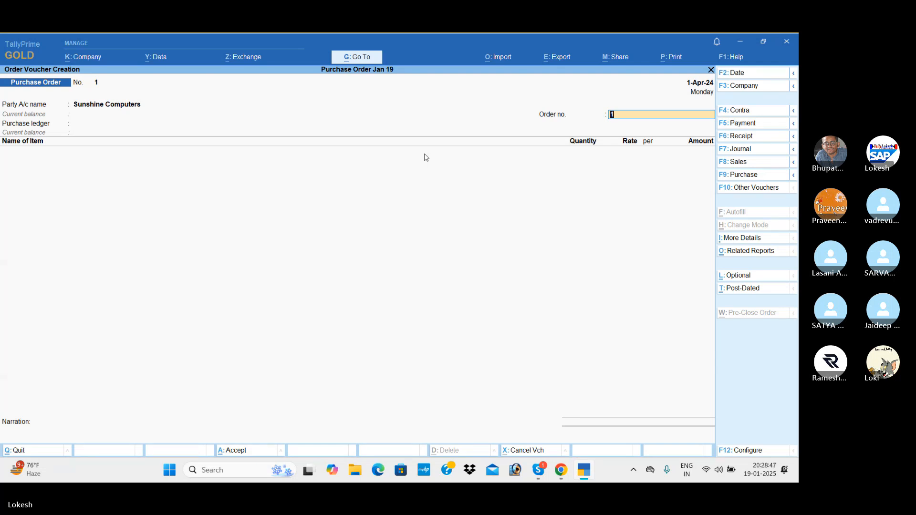
type("SS-00")
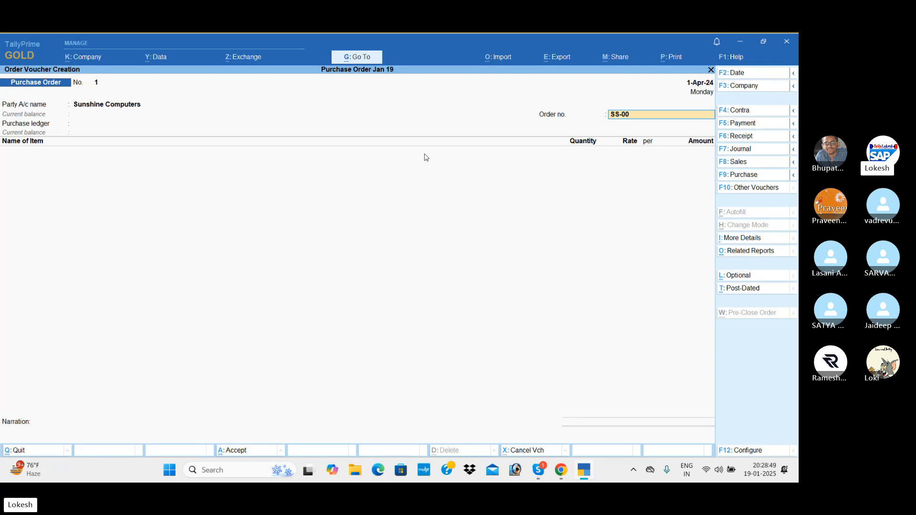
key("Return")
Create a ledger named Purchase under Purchase Accounts and use it as the order's purchase ledger.
key("alt+c")
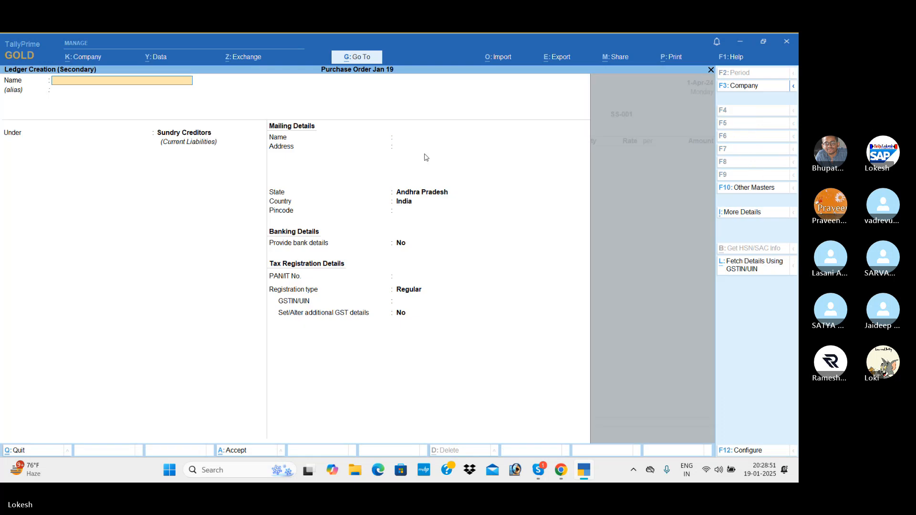
type("Purchase")
key("Return")
key("Return")
type("Pu")
key("Return")
key("Return")
key("Return")
key("Return")
key("Return")
key("Return")
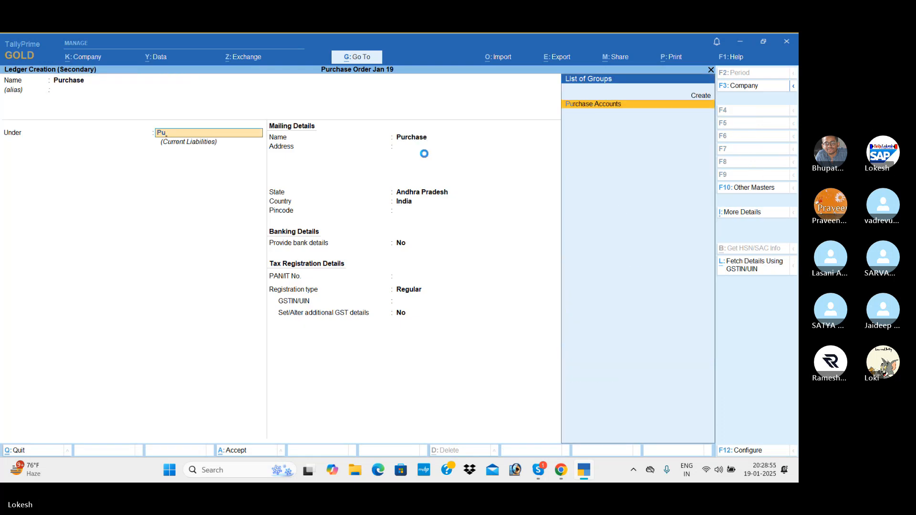
key("Up")
key("Return")
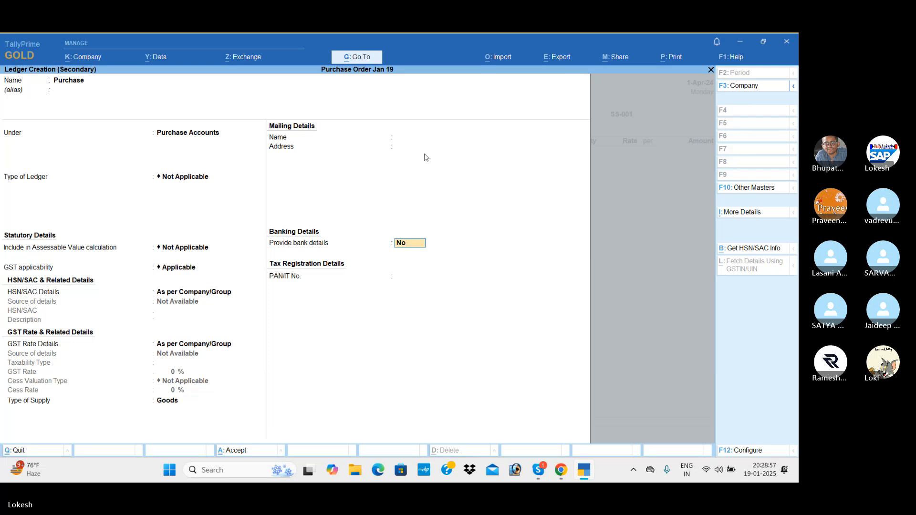
key("Return")
key("Return")
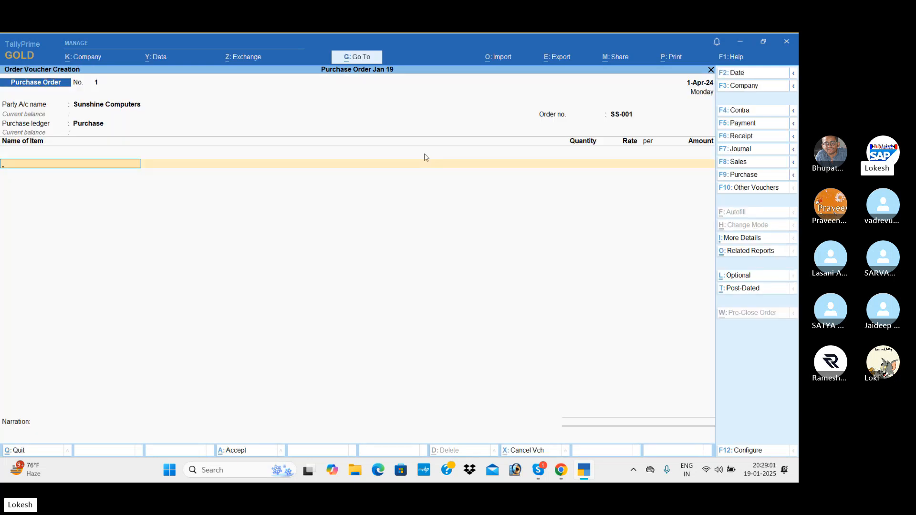
Start a new stock item named Monitor from the purchase order and keep it under the Primary group.
key("alt+c")
type("Monitor")
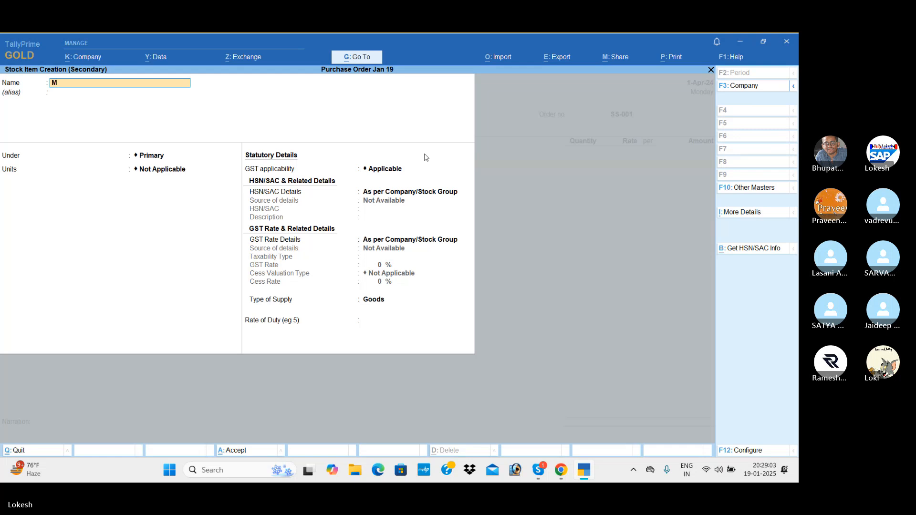
key("Return")
key("Return")
key("Return")
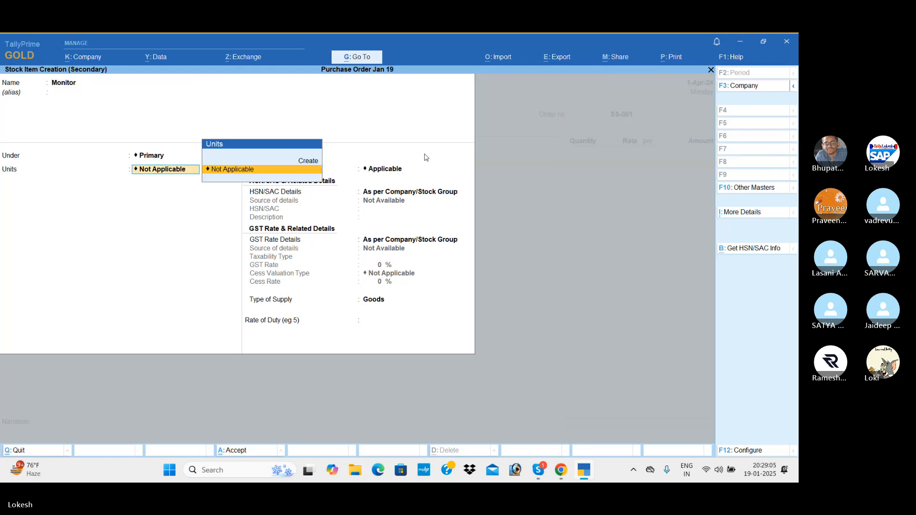
Create a simple unit with symbol nos, quantity code NOS-NUMBERS and 0 decimal places for the Monitor item.
key("alt+c")
type("nos")
key("Return")
key("Return")
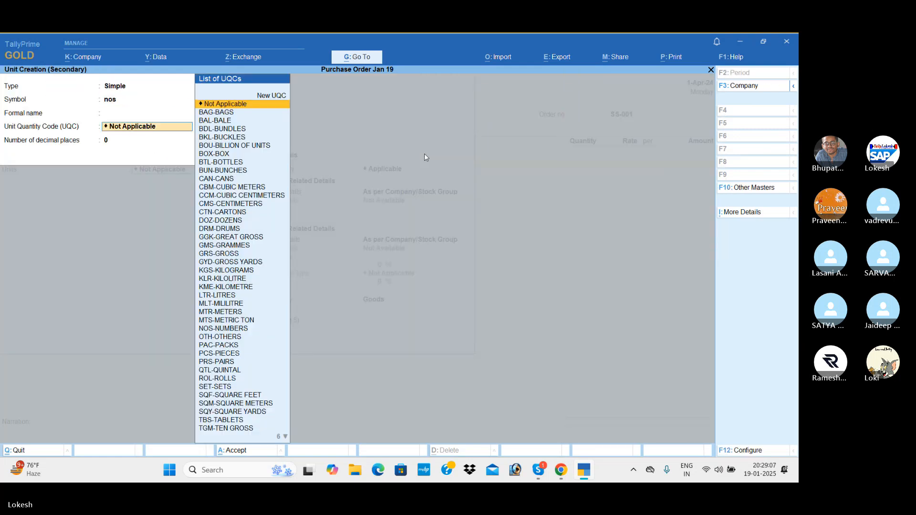
type("nos")
key("Return")
key("Return")
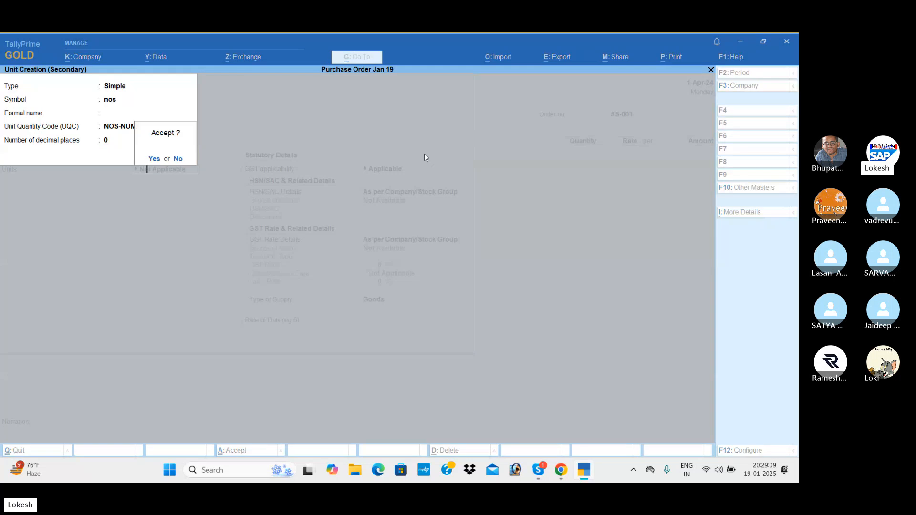
key("Return")
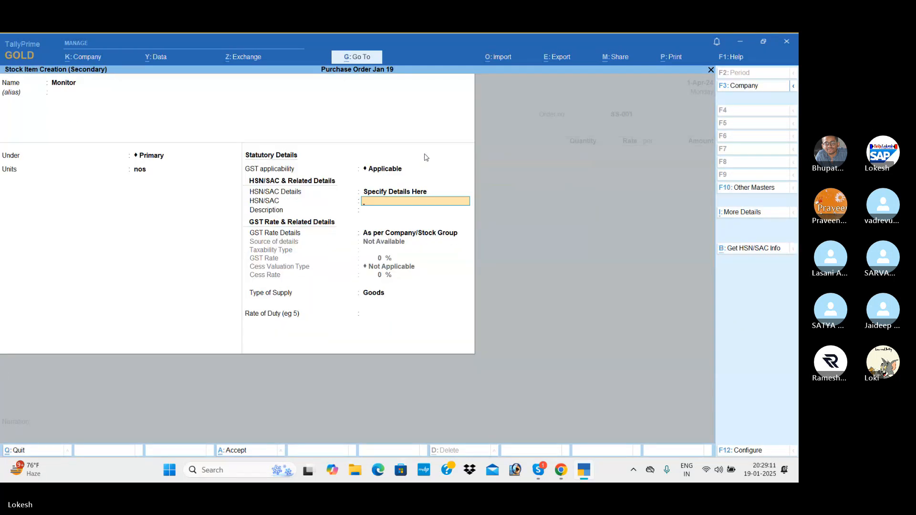
Set Monitor's HSN/SAC to 741852, specify a taxable GST rate of 18%, and save the stock item as goods without cess.
type("74185")
key("Return")
key("Return")
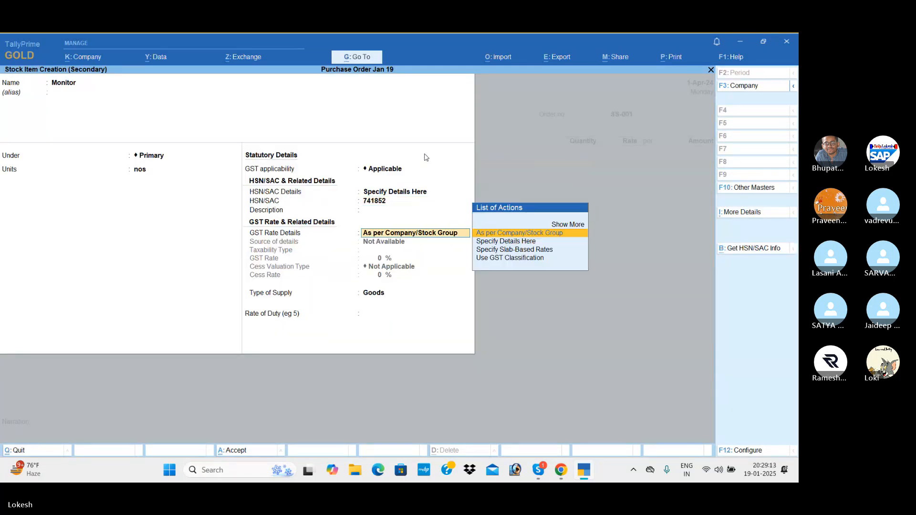
key("Down")
key("Return")
key("Return")
type("18")
key("Return")
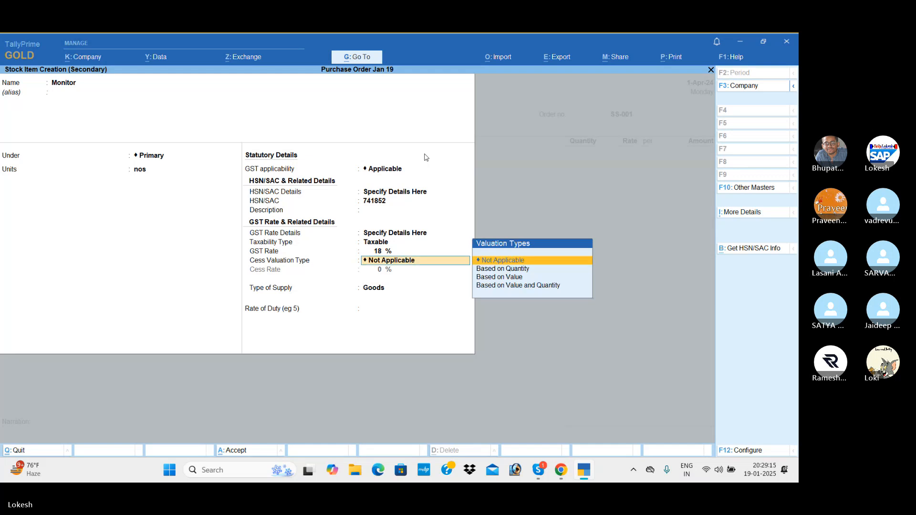
key("Return")
key("Return")
key("Return")
key("Return")
Order 100 nos of Monitor at a rate of 3500, keeping the due date 1-Apr-24.
key("Return")
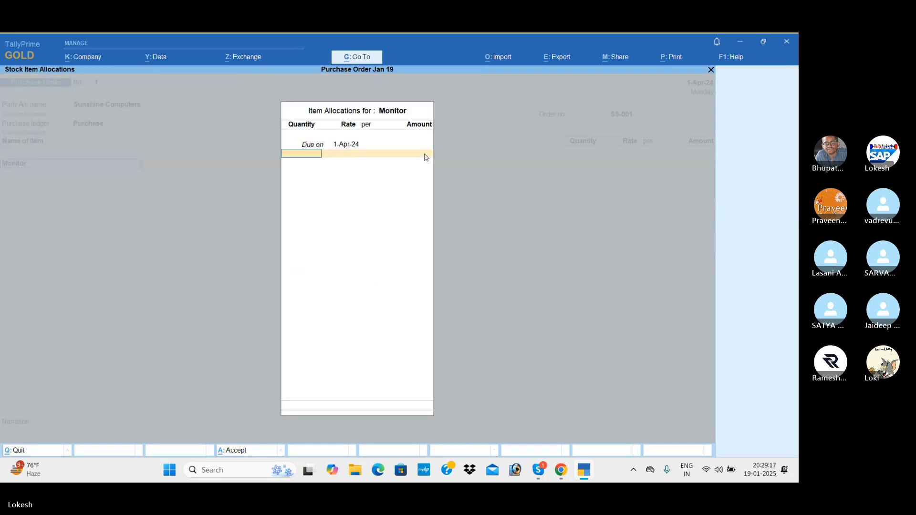
type("100")
key("Return")
type("3500")
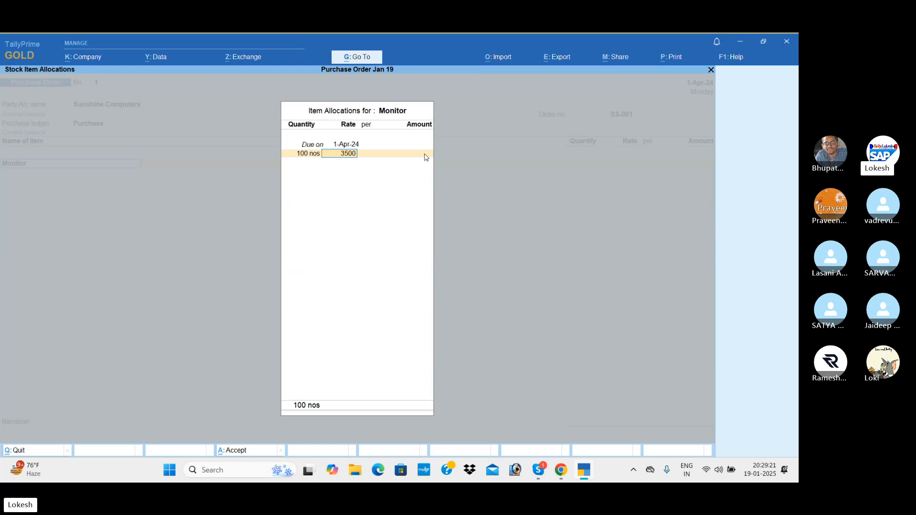
key("Return")
key("Return")
key("Return")
key("Return")
key("Return")
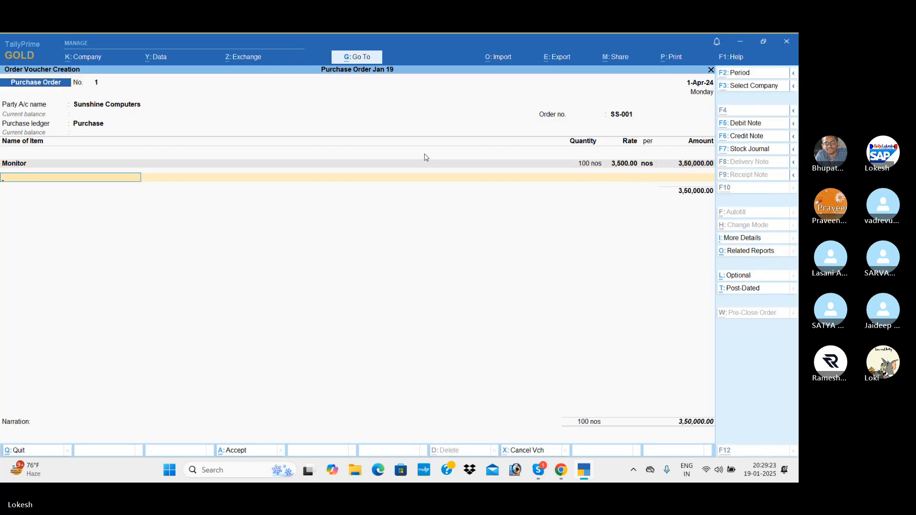
Create a stock item named Ram under Primary with unit nos, HSN/SAC 98564 and taxable GST details.
key("alt+c")
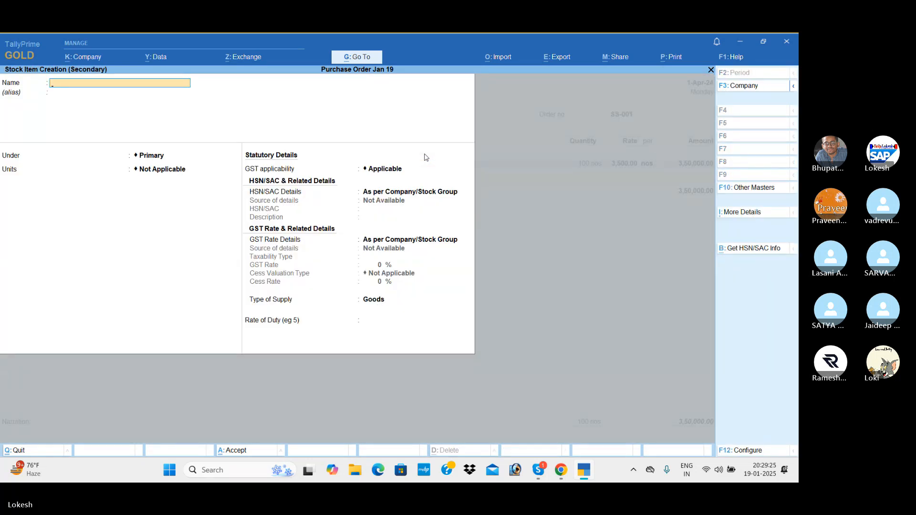
type("Ram")
key("Return")
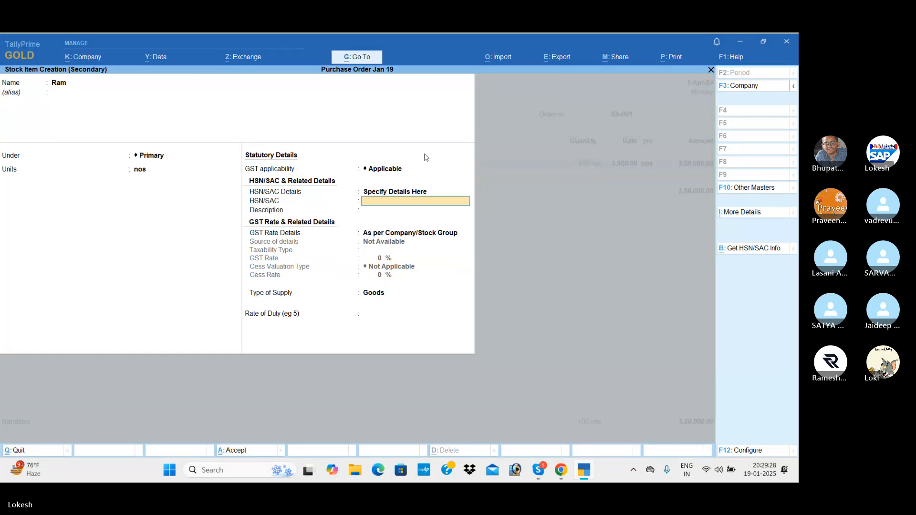
type("98564")
key("Return")
key("Return")
key("Down")
key("Return")
key("Return")
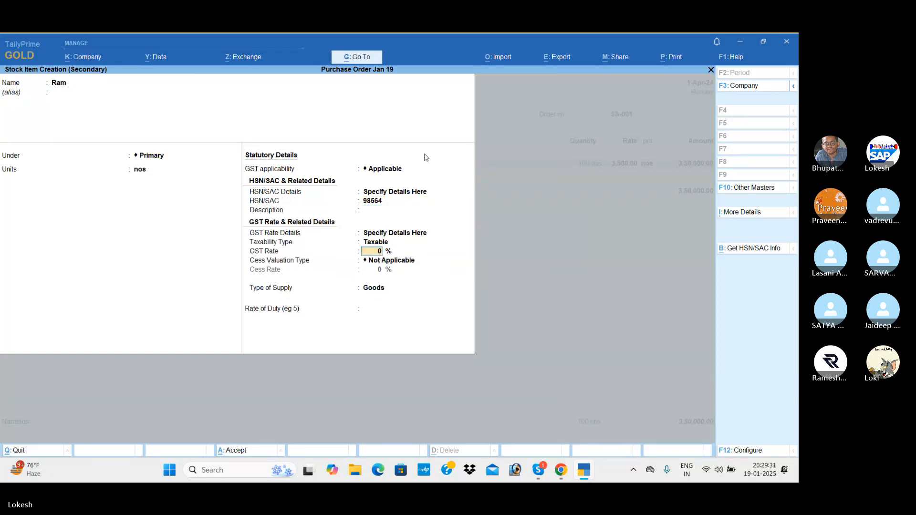
key("Return")
key("ctrl+a")
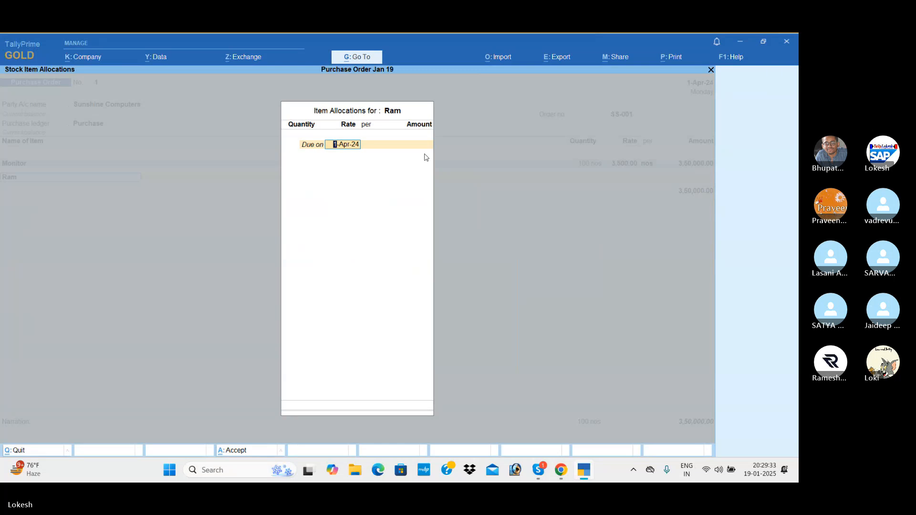
Order 100 nos of Ram at a rate of 1,200, keeping the due date 1-Apr-24.
key("Return")
type("100")
key("Return")
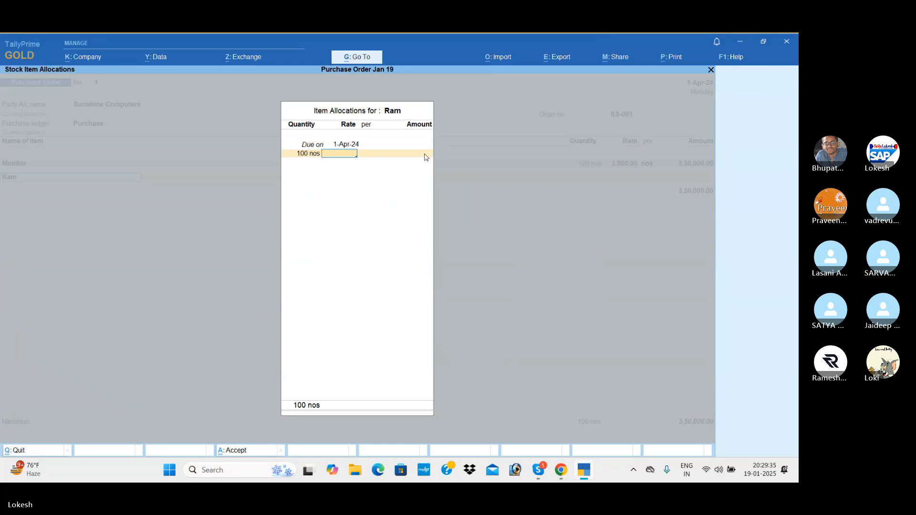
type("1,200")
key("Return")
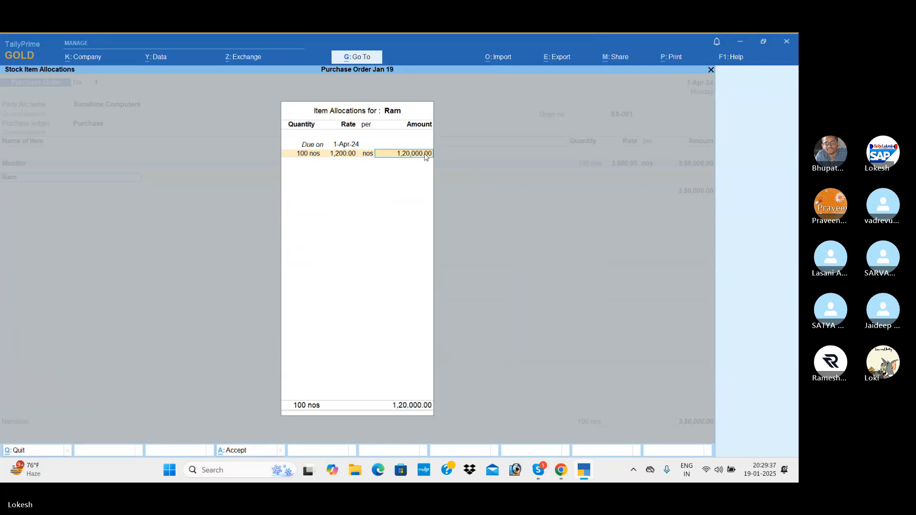
key("Return")
key("Return")
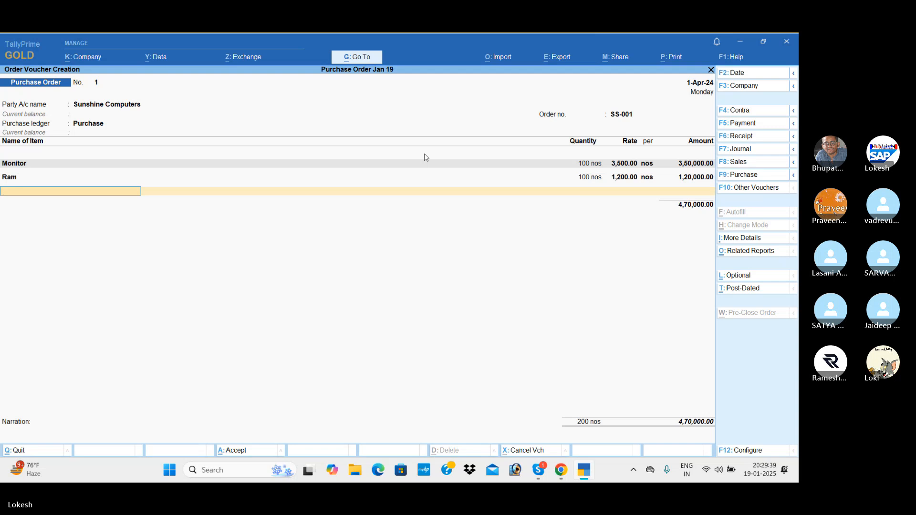
Start a stock item named Hard Disk under Primary with nos as its unit.
key("alt+c")
type("Ha")
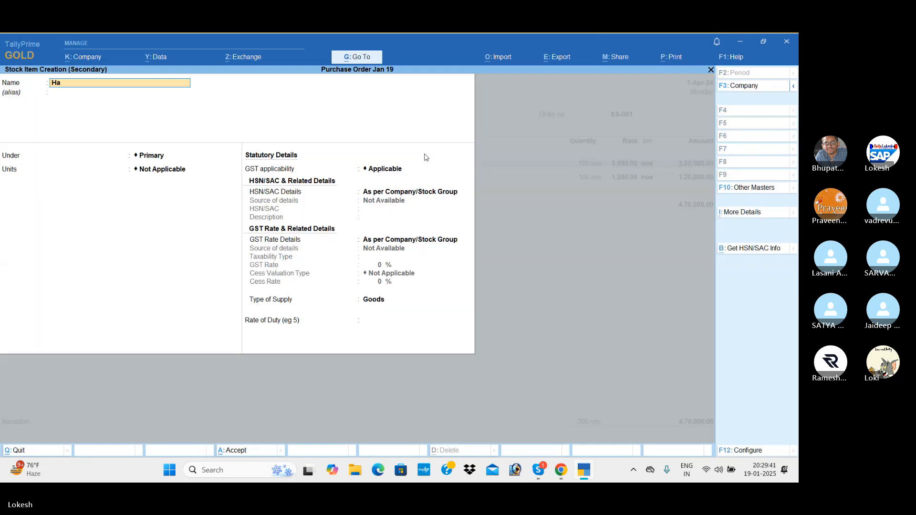
type("rd Disk")
key("Return")
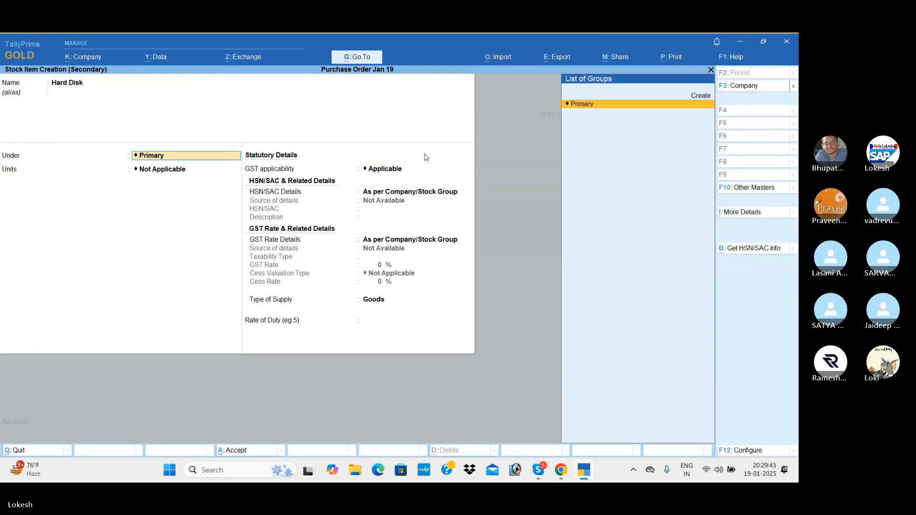
key("Return")
key("Down")
key("Return")
Specify HSN/SAC 741258 and a taxable GST rate of 18% for Hard Disk, and save the stock item.
key("Return")
key("Down")
key("Return")
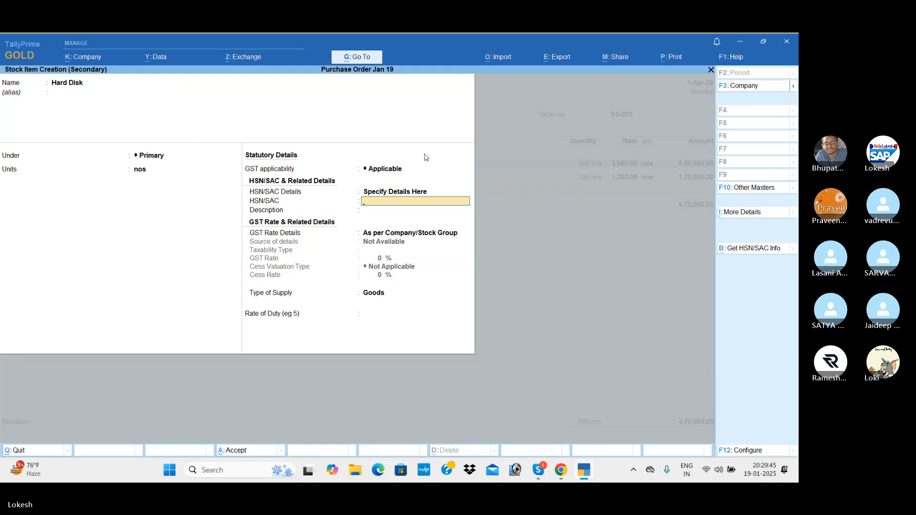
type("741258")
key("Return")
key("Return")
key("Down")
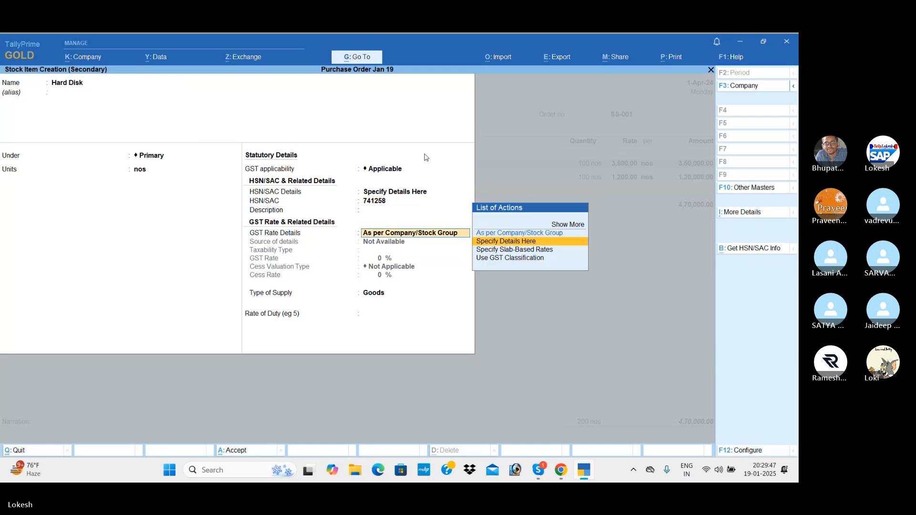
key("Return")
key("Return")
type("18")
key("Return")
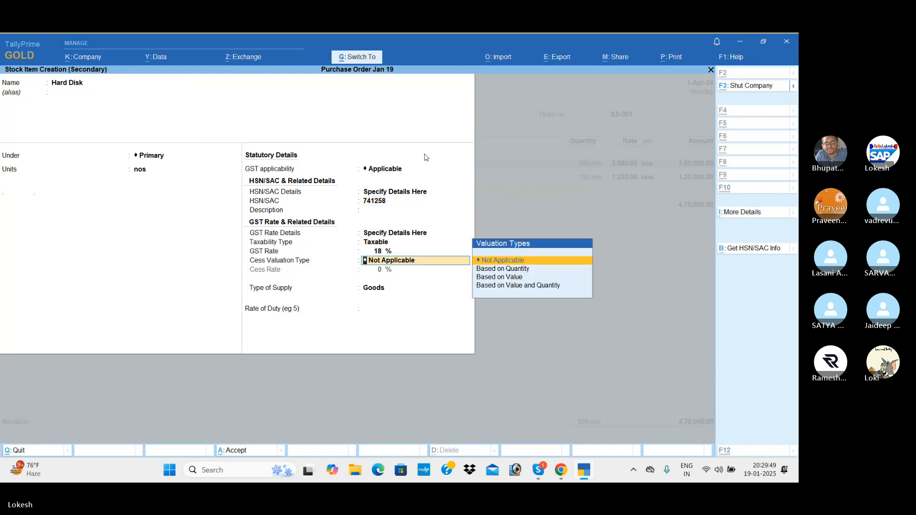
key("Return")
key("ctrl+a")
Order 100 nos of Hard Disk at a rate of 2700, keeping the due date 1-Apr-24.
key("Return")
type("100")
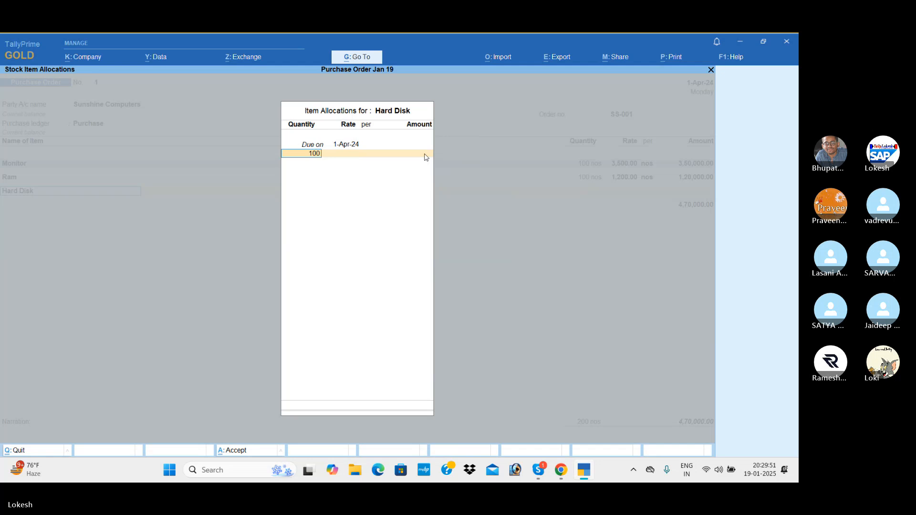
key("Return")
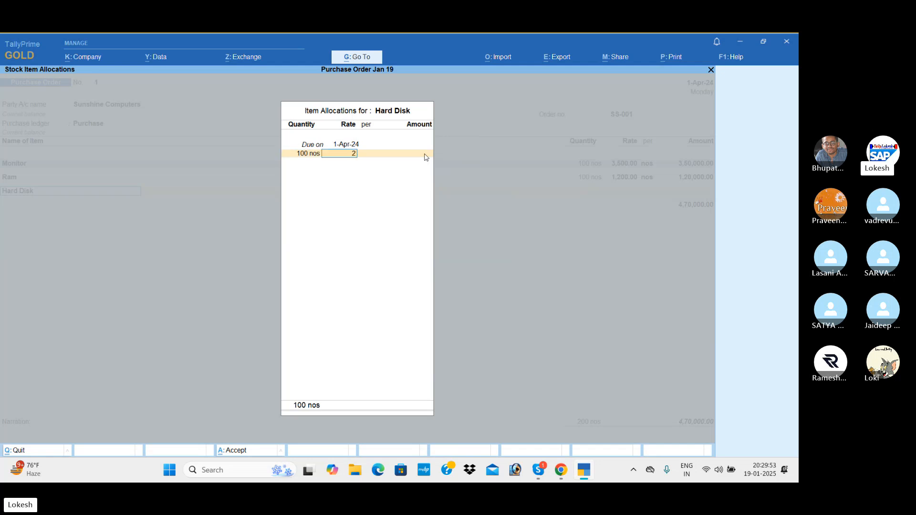
type("2700")
key("Return")
key("Return")
key("Return")
key("Return")
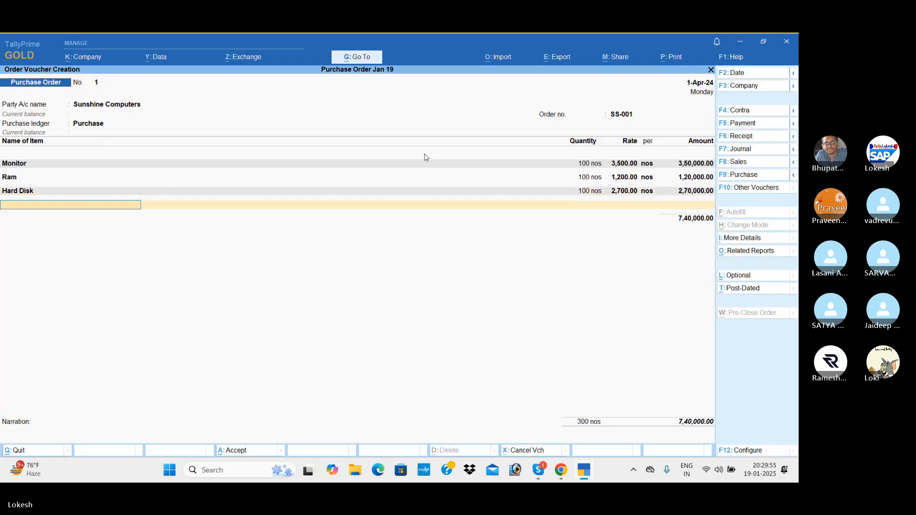
Start a stock item named Keyboard under Primary with nos as its unit.
key("alt+c")
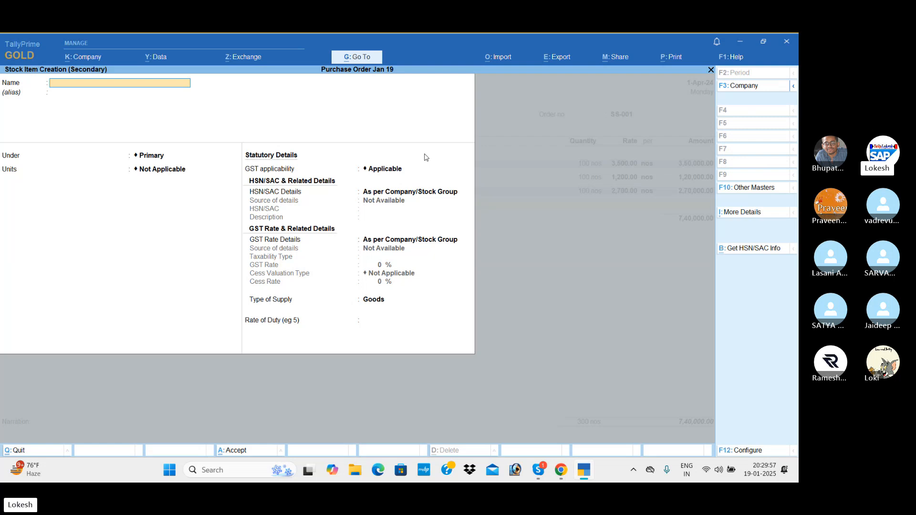
type("Keyboard")
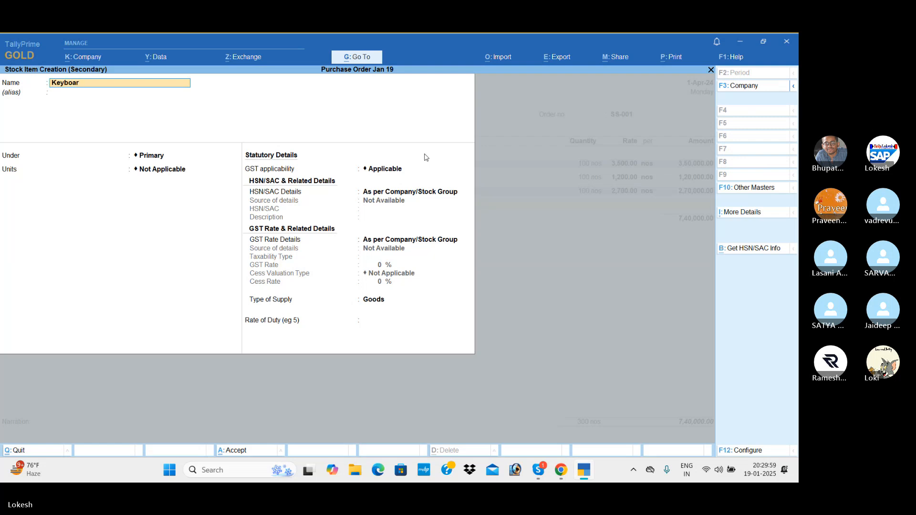
key("Return")
key("Return")
key("Return")
key("Down")
key("Return")
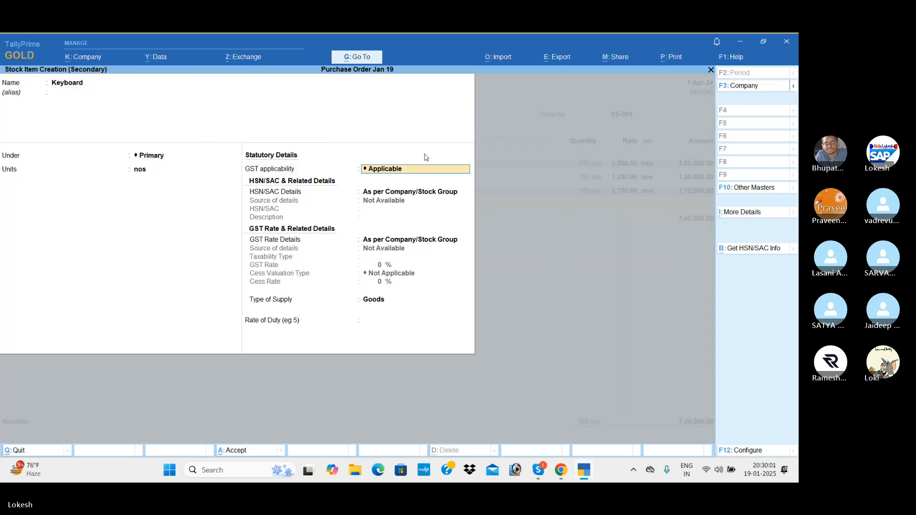
Specify HSN/SAC 85741 and a taxable GST rate of 18% for Keyboard, and save the stock item.
key("Return")
key("Down")
key("Return")
type("85741")
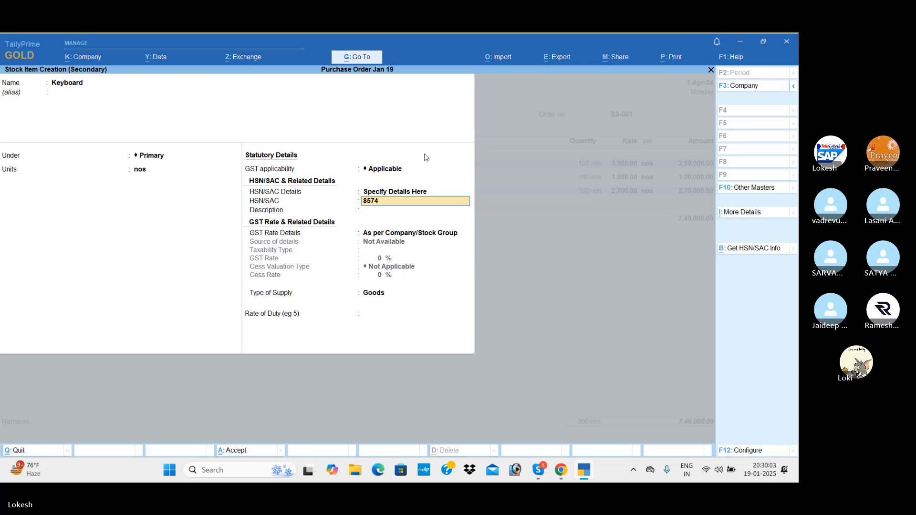
key("Return")
key("Return")
key("Down")
key("Return")
key("Return")
type("1")
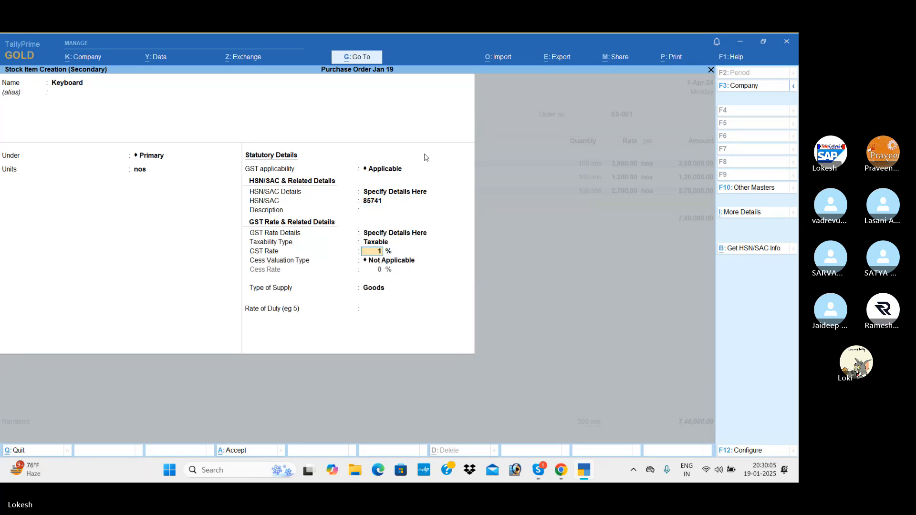
type("8")
key("Return")
key("ctrl+a")
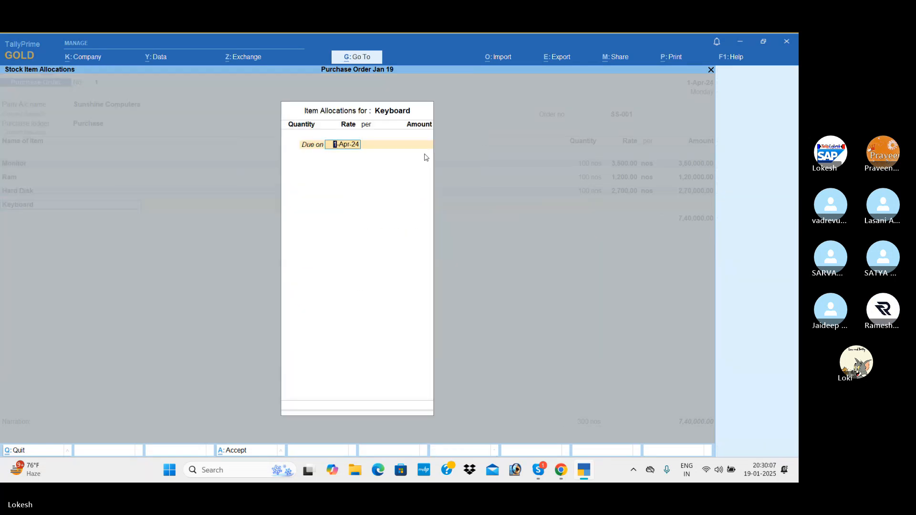
Order 100 nos of Keyboard at a rate of 300, keeping the due date 1-Apr-24.
key("Return")
type("100")
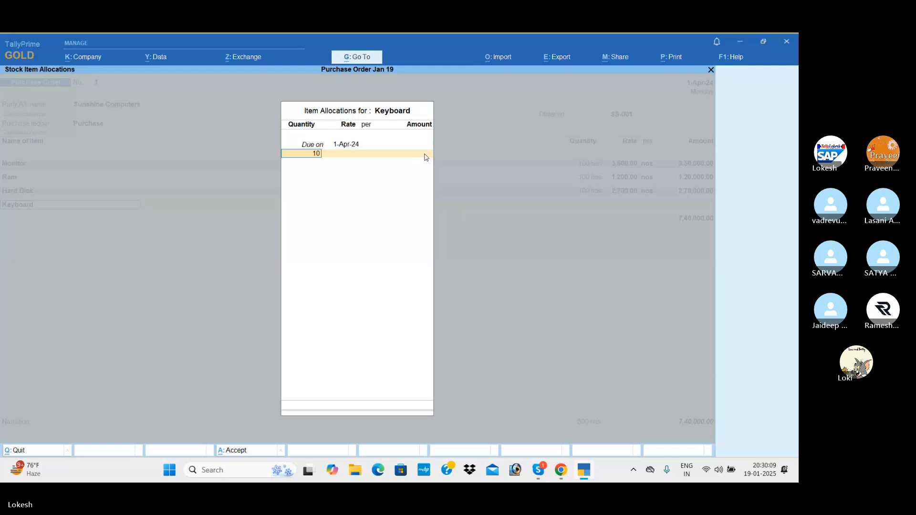
key("Return")
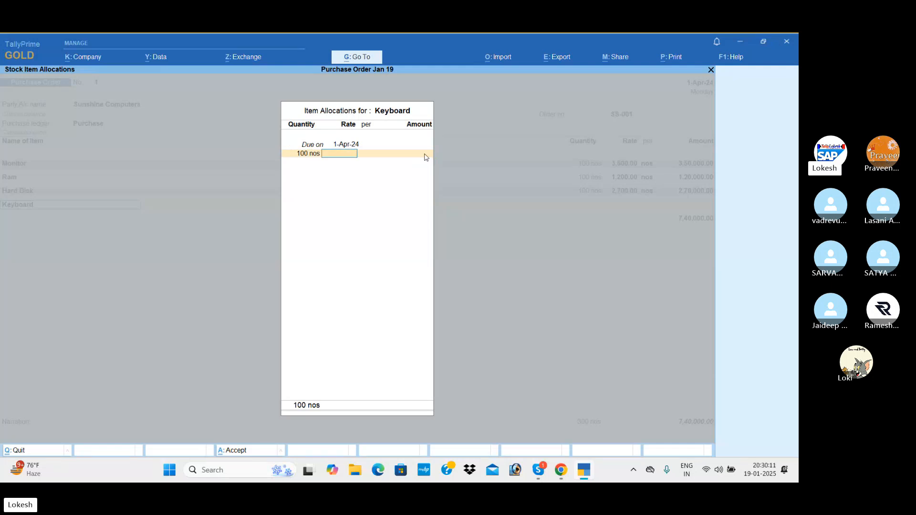
type("300")
key("Return")
key("Return")
key("Return")
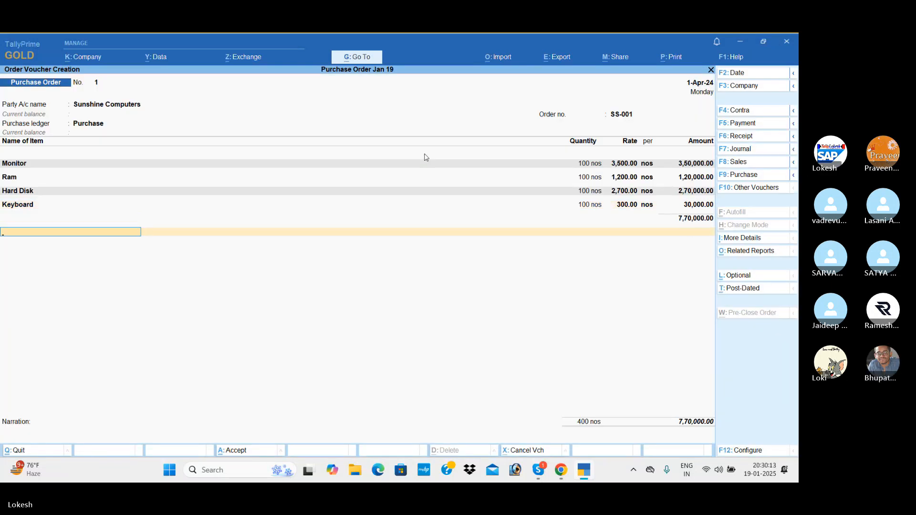
Create and save a CGST ledger under Duties & Taxes with GST as the duty type and CGST as the tax type.
key("alt+c")
type("CGST")
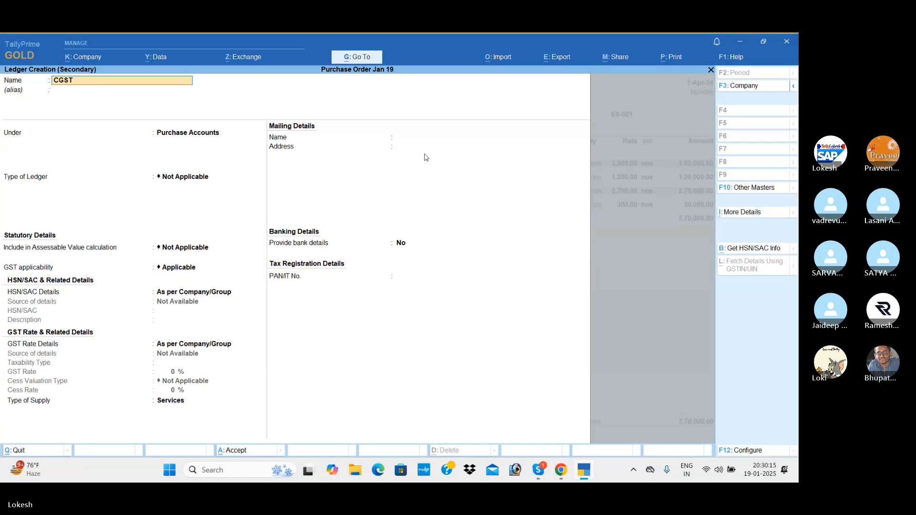
key("Return")
type("DU")
key("Return")
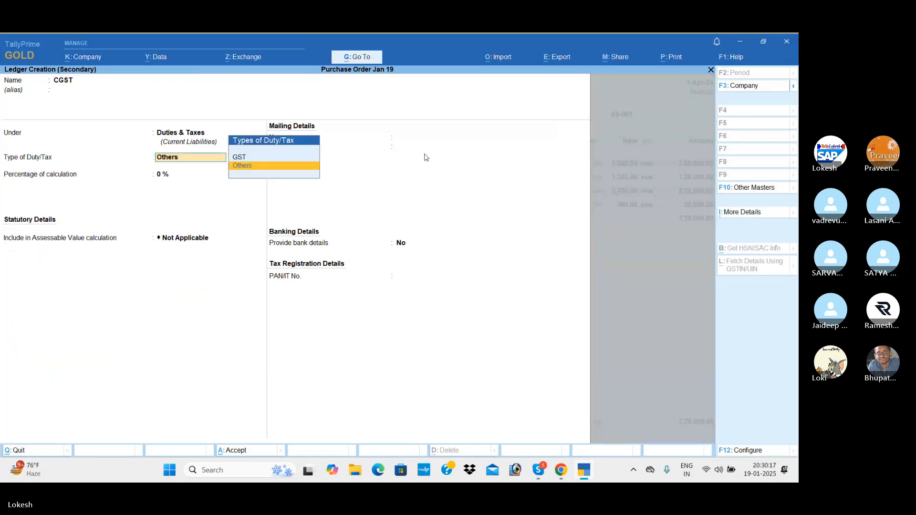
key("Up")
key("Return")
key("Down")
key("Return")
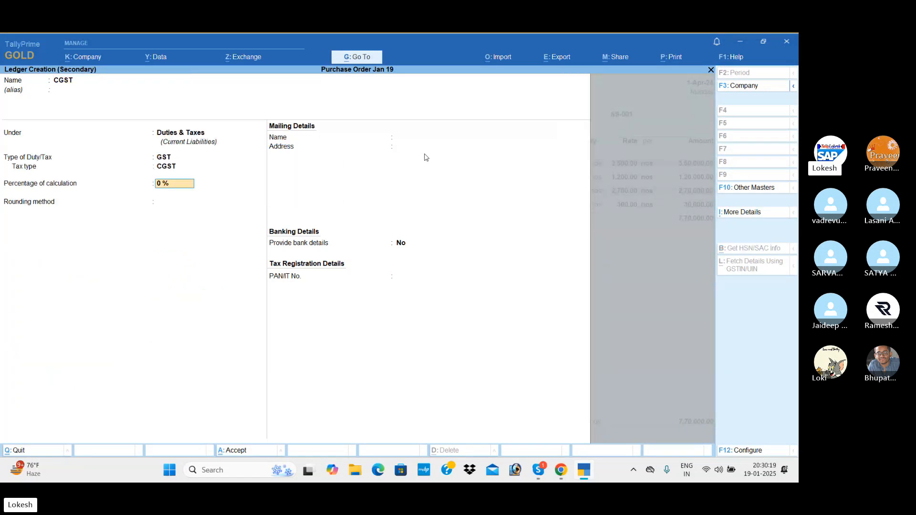
key("ctrl+a")
Create and save an SGST ledger under Duties & Taxes with GST as the duty type and its matching state tax type.
key("alt+c")
type("SGST")
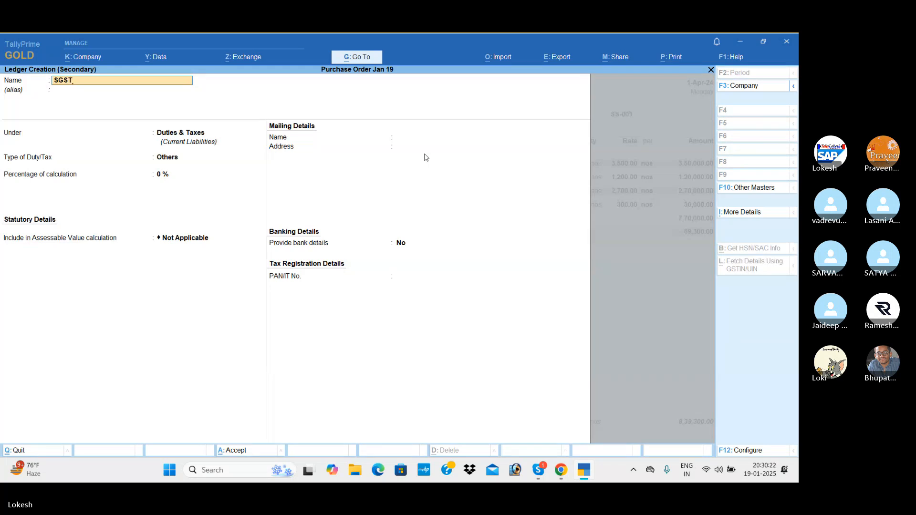
key("Return")
key("Return")
key("Up")
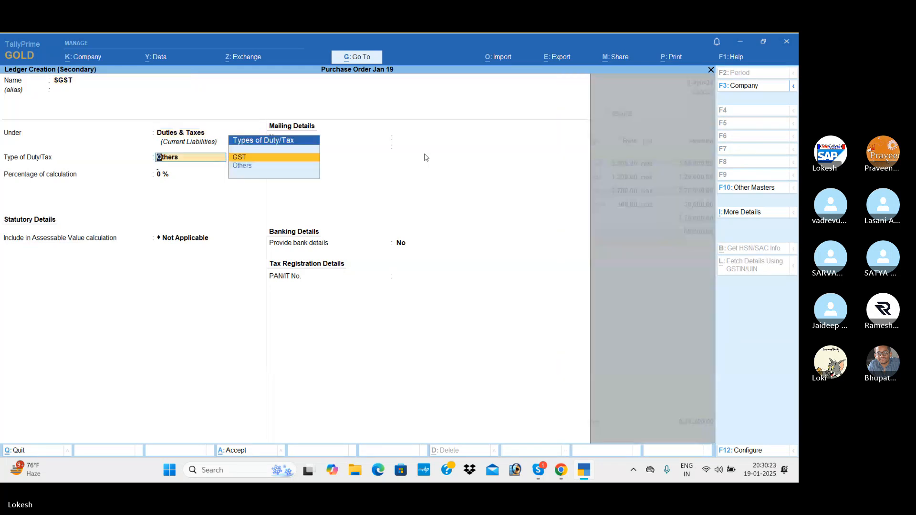
key("Return")
key("Down")
key("Return")
key("Return")
key("Return")
key("ctrl+a")
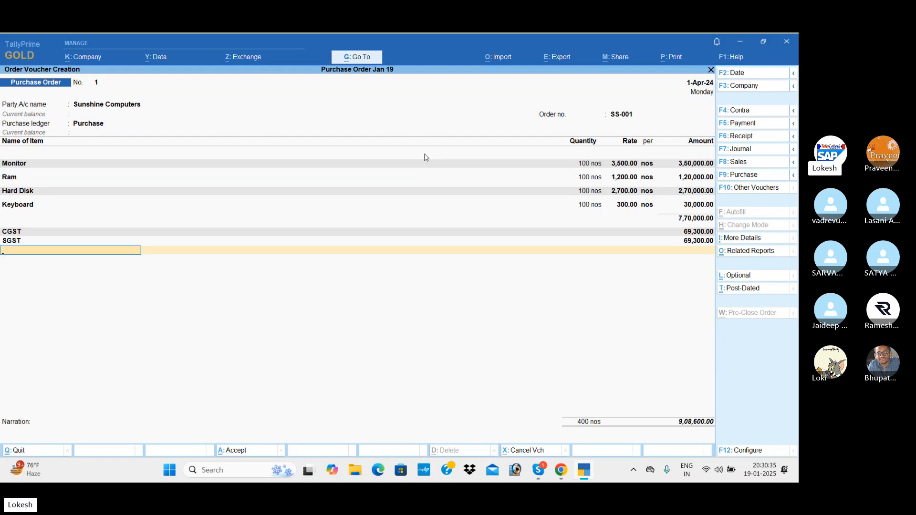
End the ledger entries, leave the narration empty and save the purchase order.
key("Return")
key("Return")
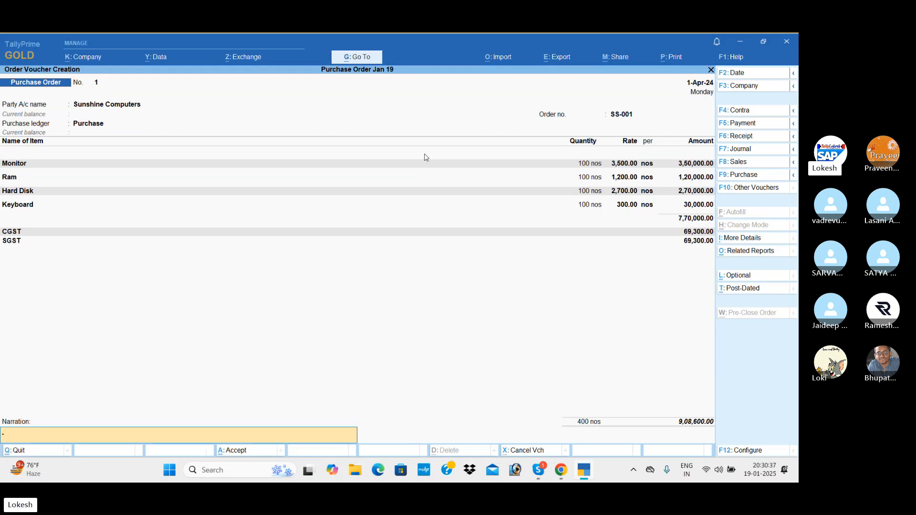
key("Return")
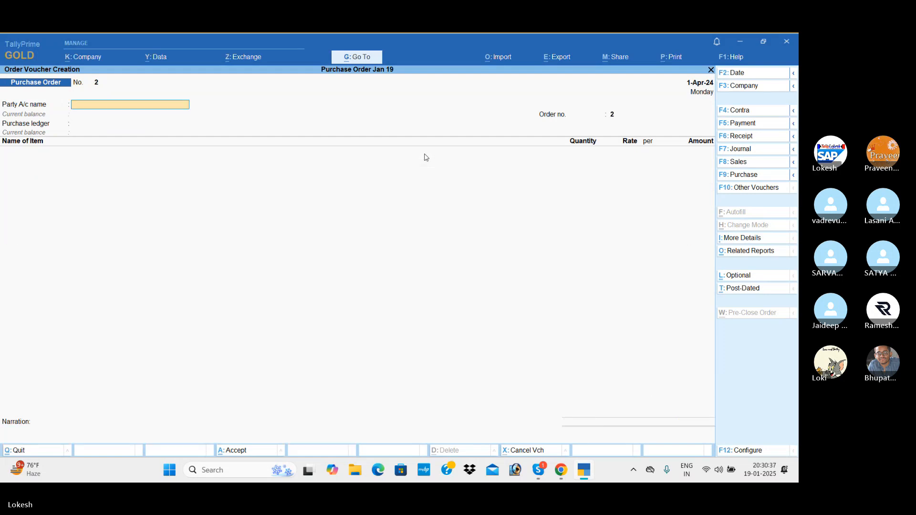
Show the inactive voucher types, activate Receipt Note and switch to a new receipt note voucher.
left_click(758, 188)
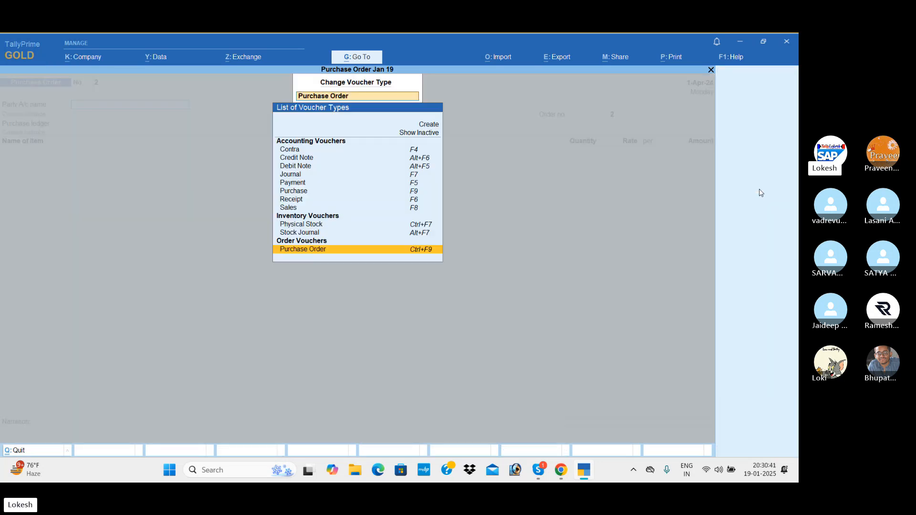
key("Up")
key("Up")
key("Up")
key("Up")
key("Up")
key("Up")
key("Up")
key("Up")
key("Up")
key("Up")
key("Up")
key("Up")
key("Up")
key("Up")
key("Return")
key("Down")
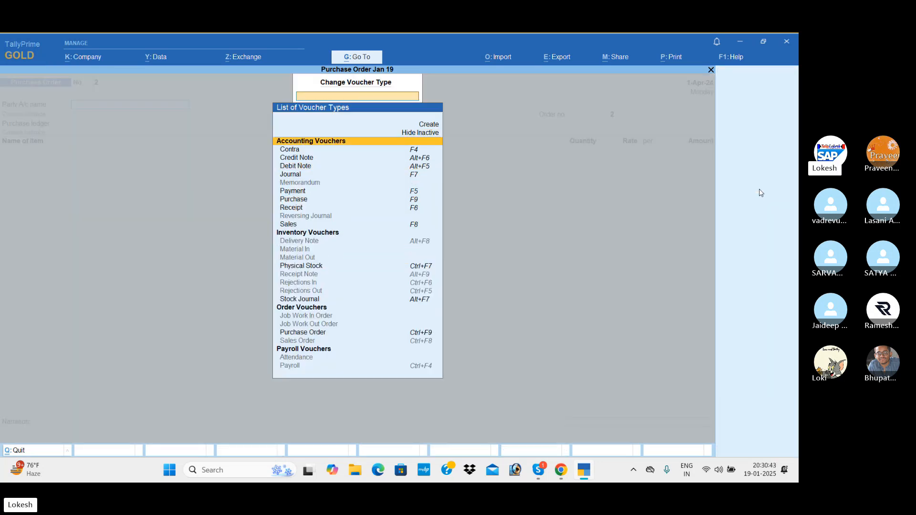
key("Down")
key("Down")
key("Down")
key("Down")
key("Down")
key("Down")
key("Down")
key("Down")
key("Down")
key("Down")
key("Down")
key("Down")
key("Down")
key("Down")
key("Down")
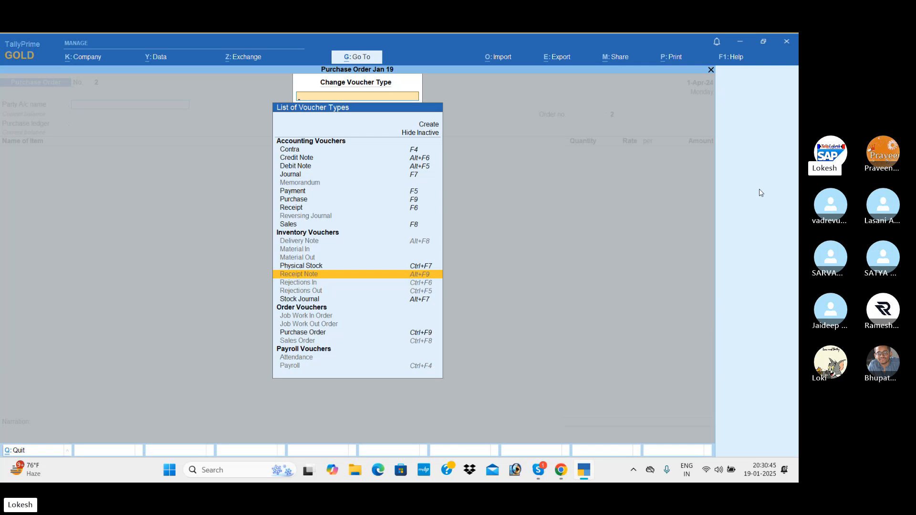
key("Return")
key("y")
key("Return")
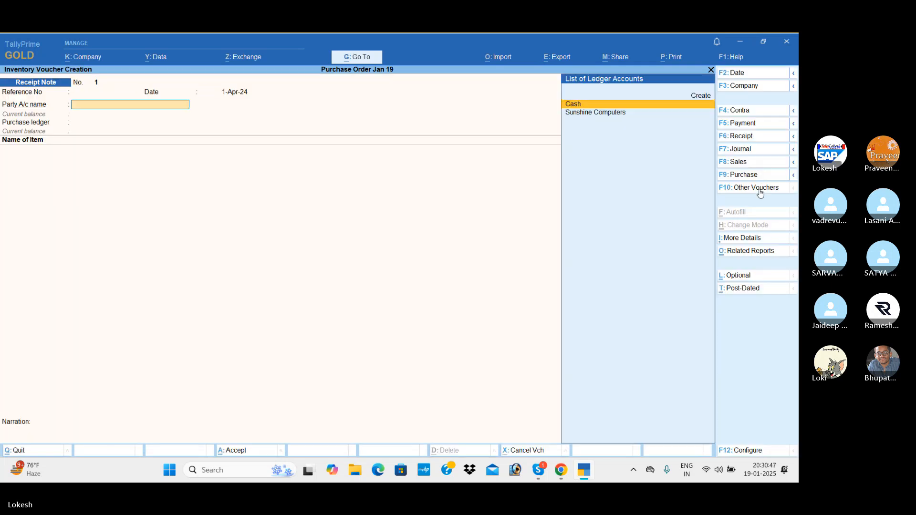
Choose Sunshine Computers as the receipt note's party and link it to order SS-001.
key("Down")
key("Return")
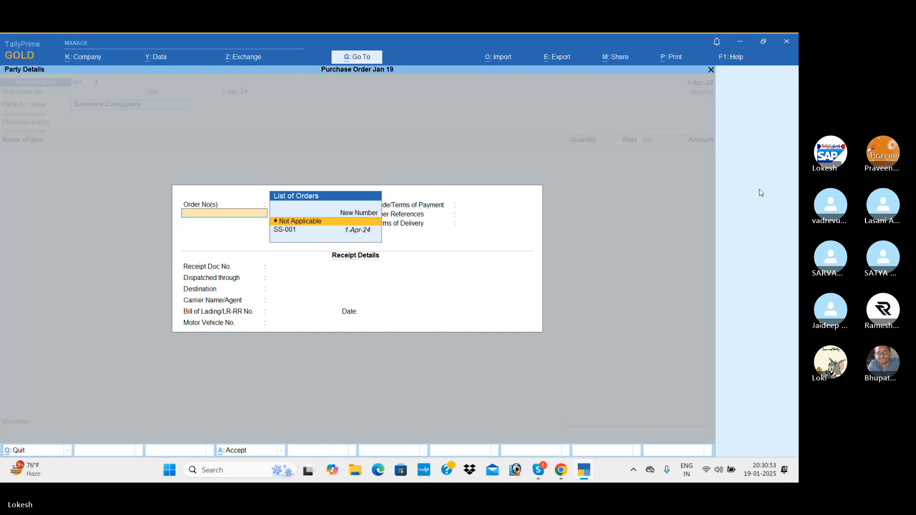
key("Down")
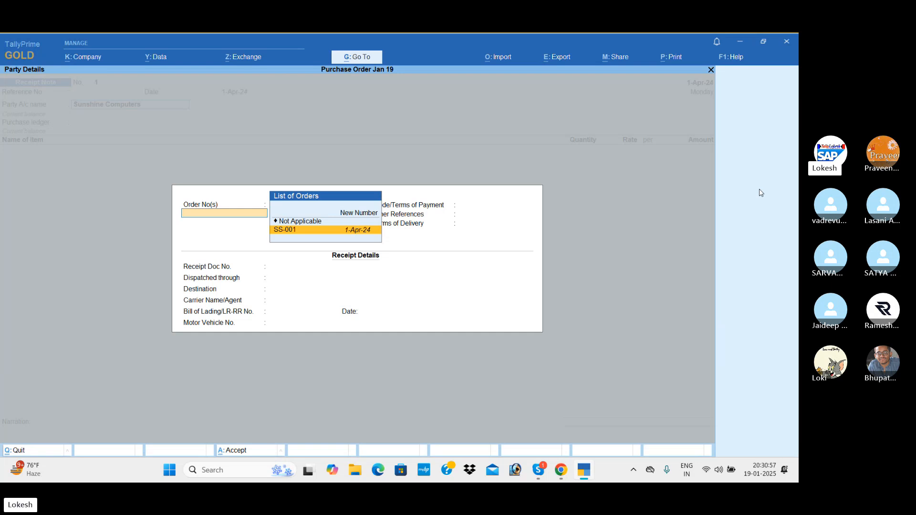
key("Return")
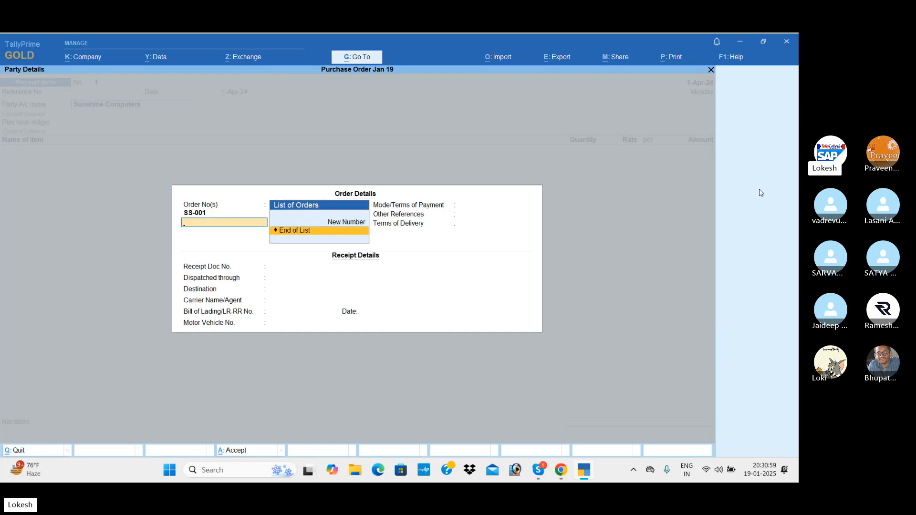
Leave the remaining order and receipt details blank, and accept the supplier's party details with Andhra Pradesh as the state.
key("Return")
key("Return")
key("Return")
key("Return")
key("Return")
key("Return")
key("Return")
key("Return")
key("Return")
key("Return")
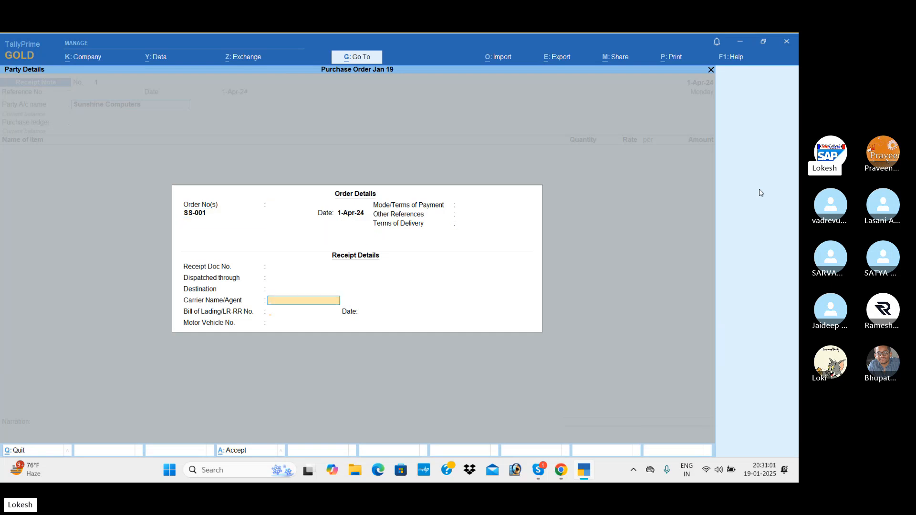
key("Return")
key("Return")
key("Return")
key("Return")
key("Return")
key("Return")
key("Return")
key("Return")
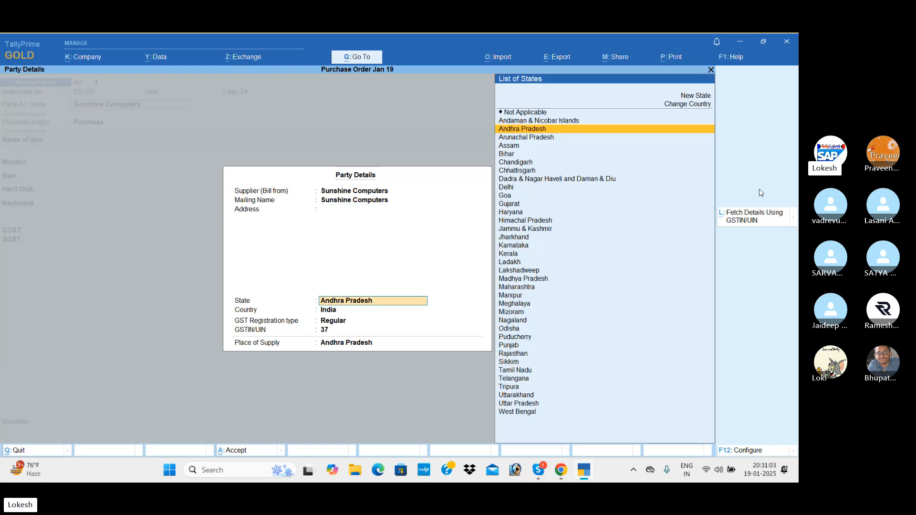
key("Return")
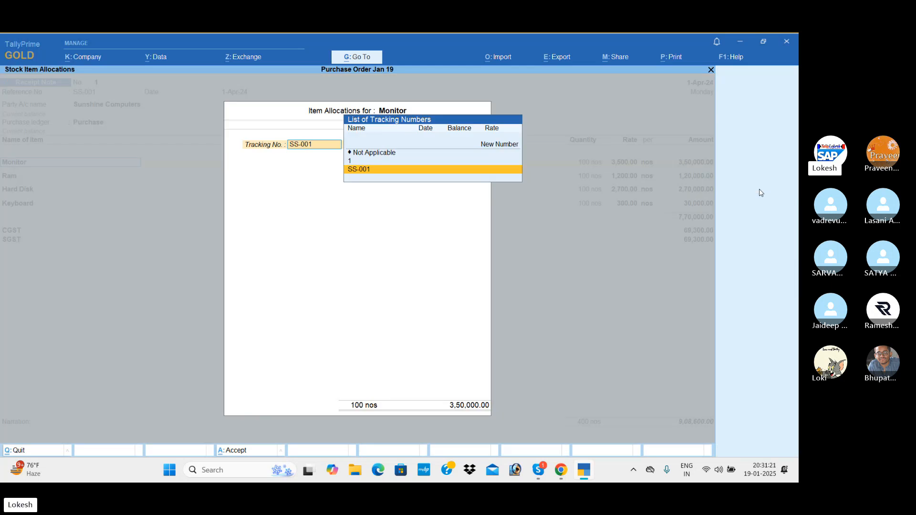
Allocate the 100 nos of Monitor to a new tracking number, ST-01, keeping the rate of 3500.
key("Return")
key("Up")
key("Up")
key("Up")
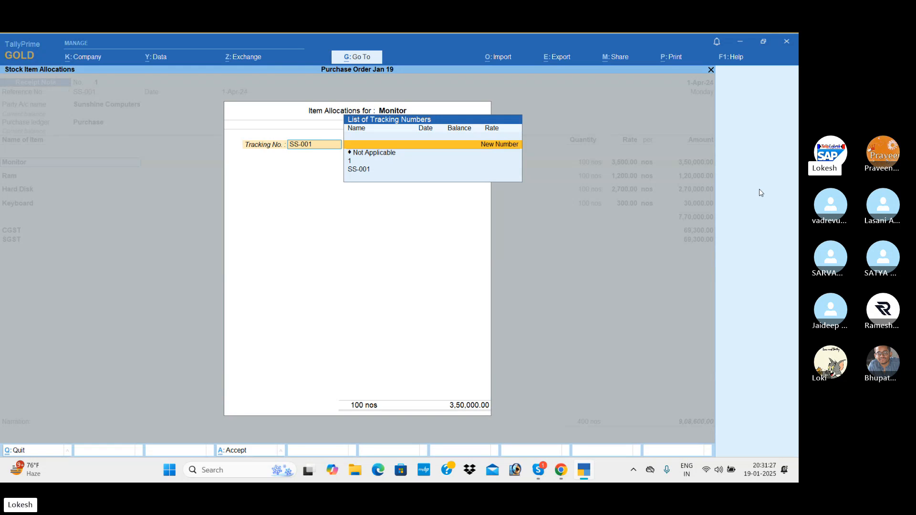
key("Return")
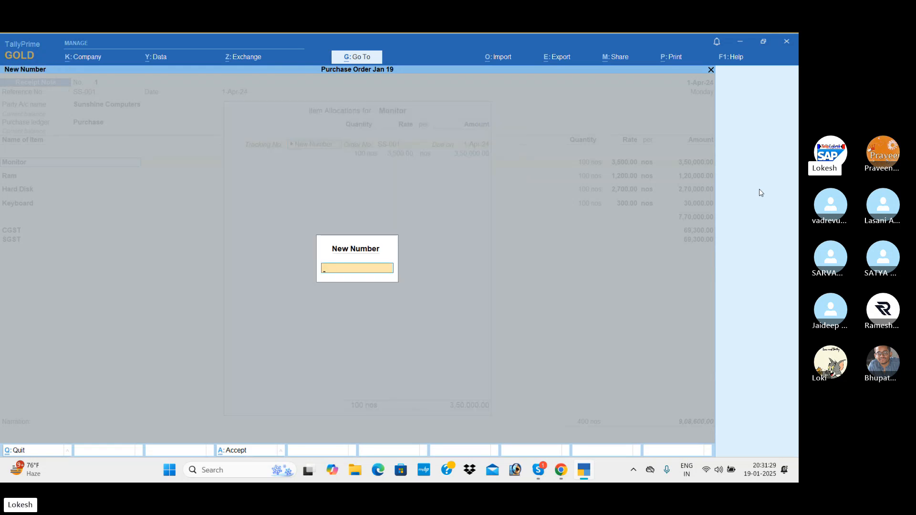
type("ST")
key("Return")
key("Return")
key("Return")
key("Return")
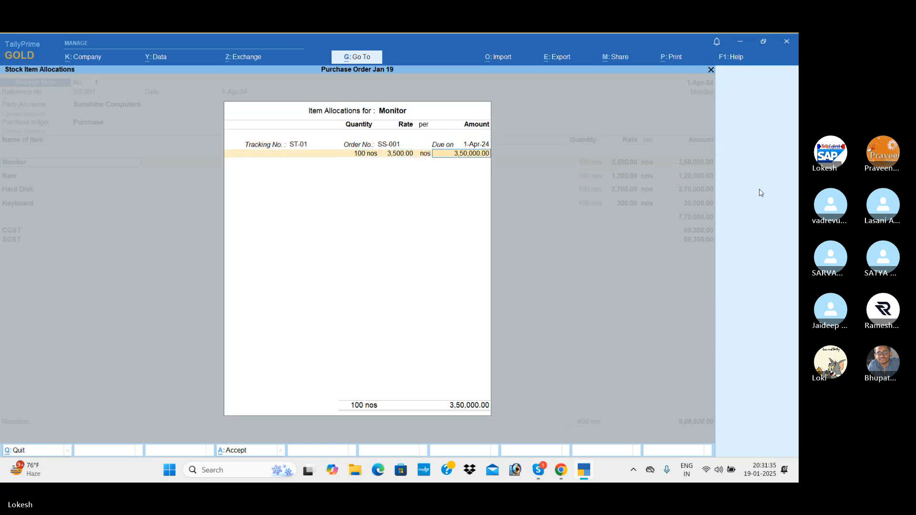
key("Return")
key("Return")
Allocate the 100 nos of Ram to tracking number ST-01, entered as a new number, keeping the rate of 1200.
key("Return")
key("Up")
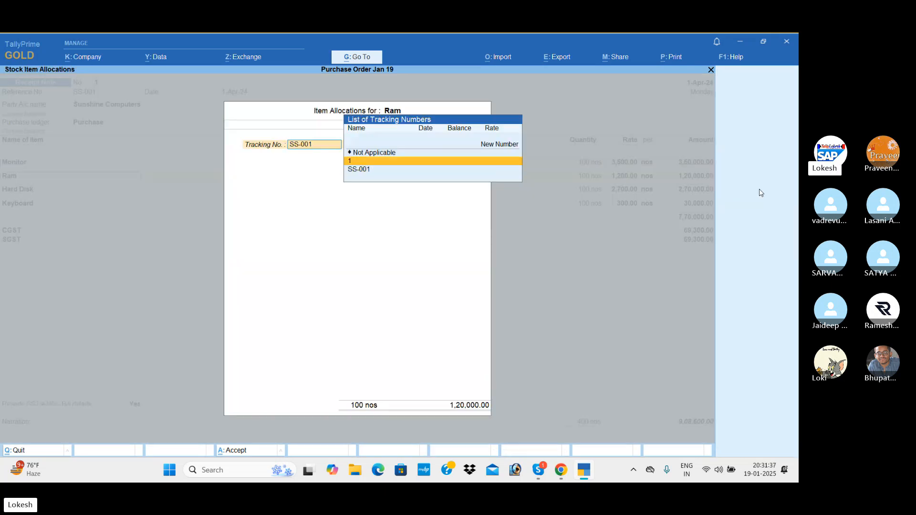
key("Up")
key("Return")
type("ST-01")
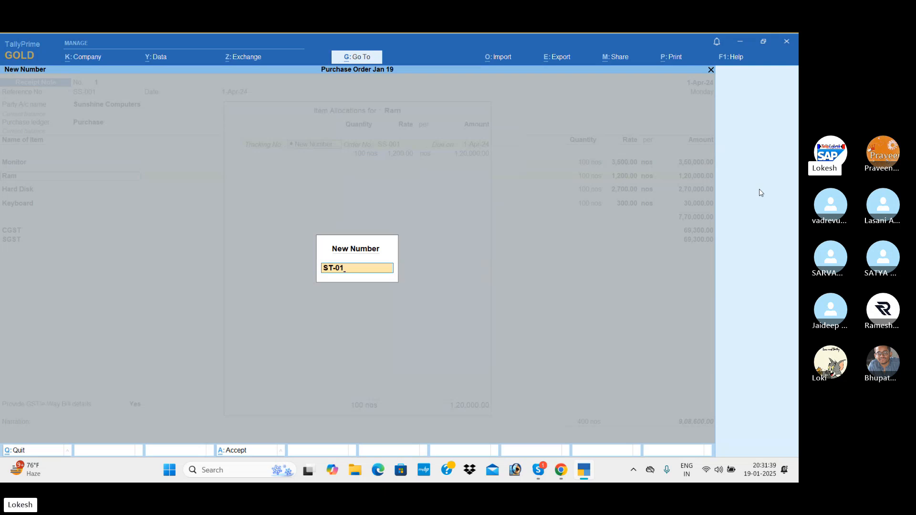
key("Return")
key("Return")
key("Return")
key("Return")
key("Return")
Allocate the 100 nos of Hard Disk to tracking number ST-01, entered as a new number, keeping the rate of 2700.
key("Return")
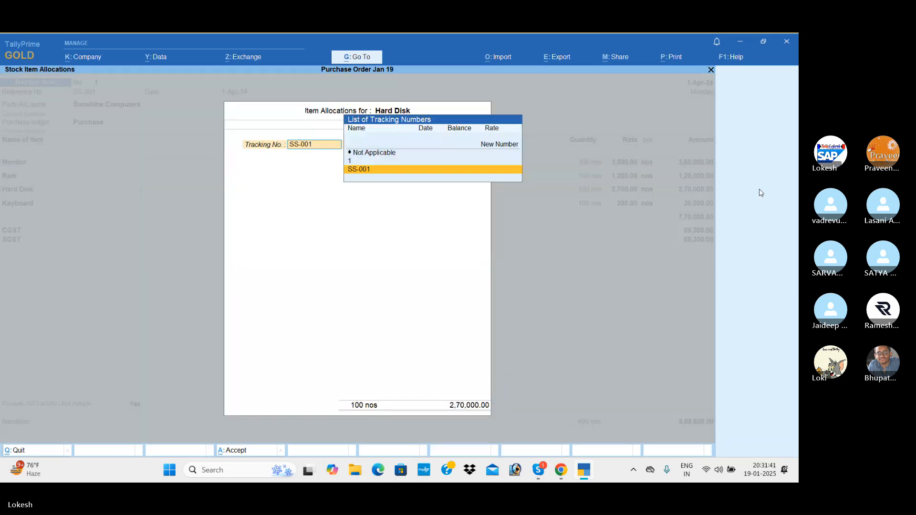
key("Up")
key("Up")
key("Up")
key("Return")
type("ST-01")
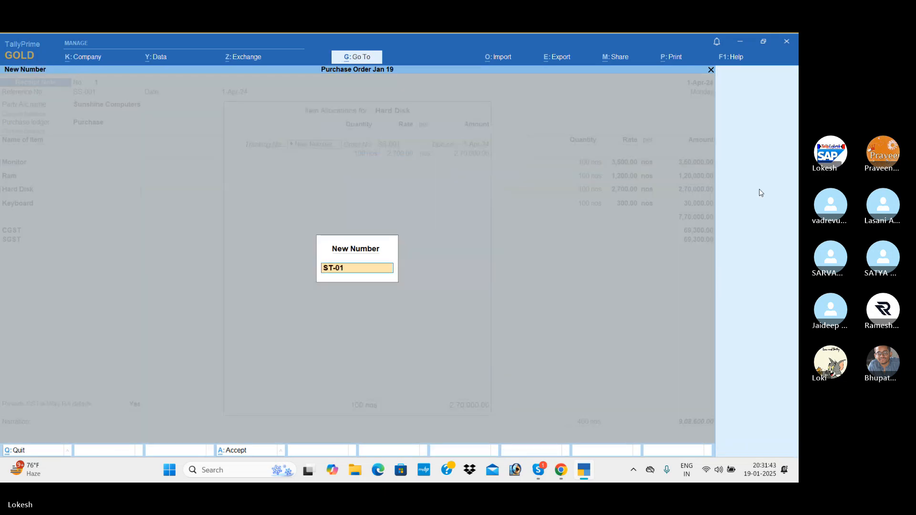
key("Return")
key("Return")
key("Return")
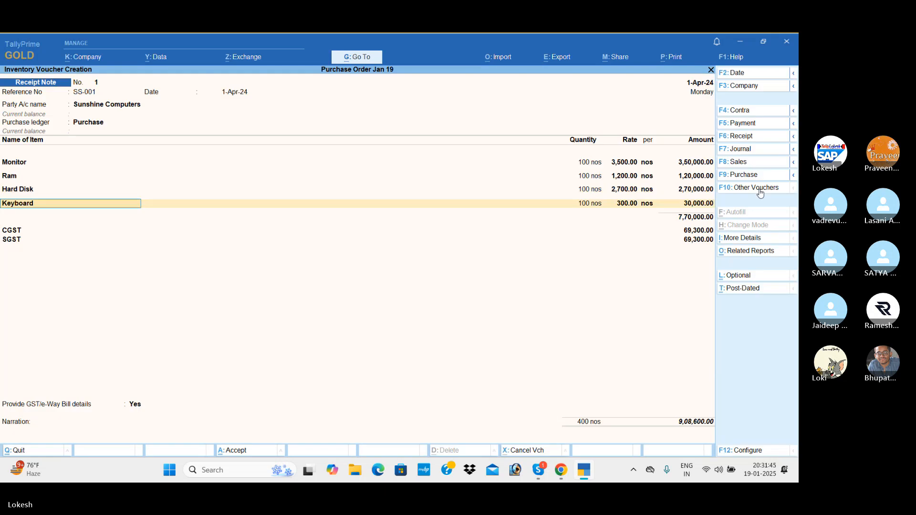
Allocate the 100 nos of Keyboard to tracking number ST-01, entered as a new number, keeping the rate of 300.
key("Return")
key("Up")
key("Up")
key("Up")
key("Return")
type("ST-01")
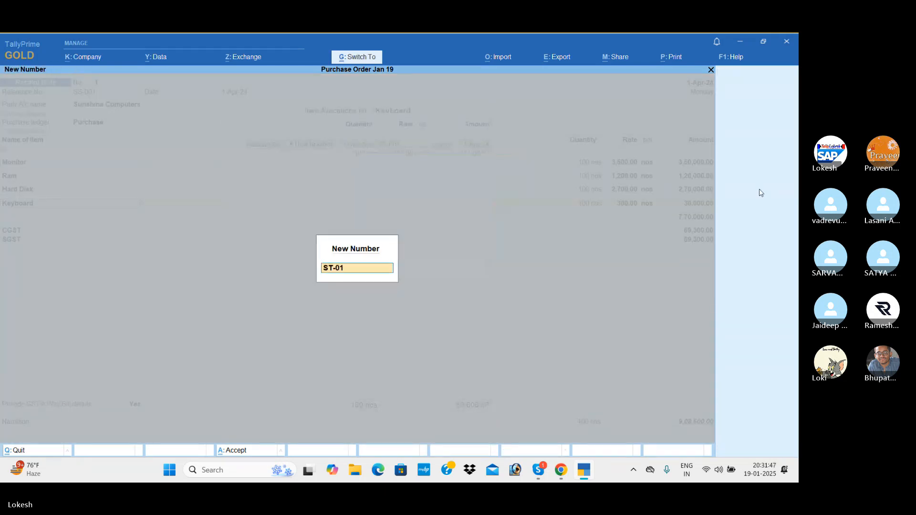
key("Return")
key("Return")
key("Return")
key("Return")
key("Return")
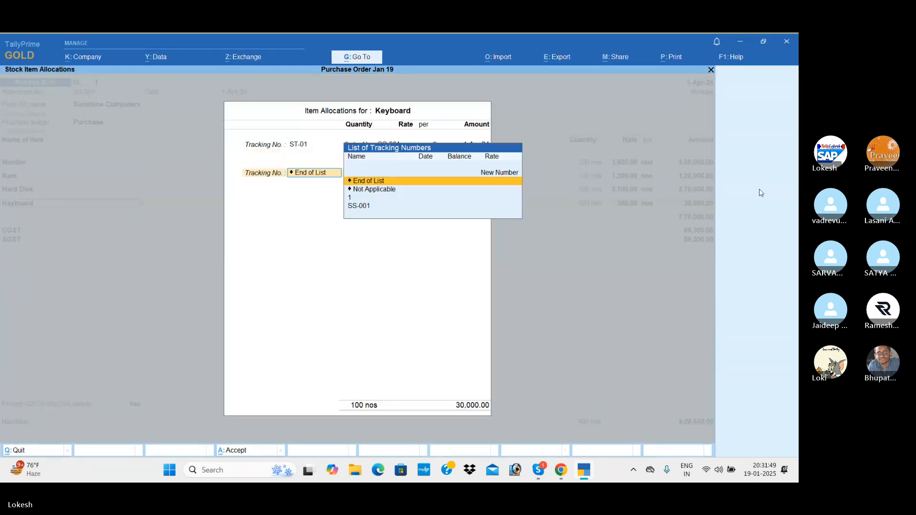
key("Return")
Keep the CGST and SGST ledgers, leave the narration empty and save the receipt note.
key("Return")
key("Return")
key("Return")
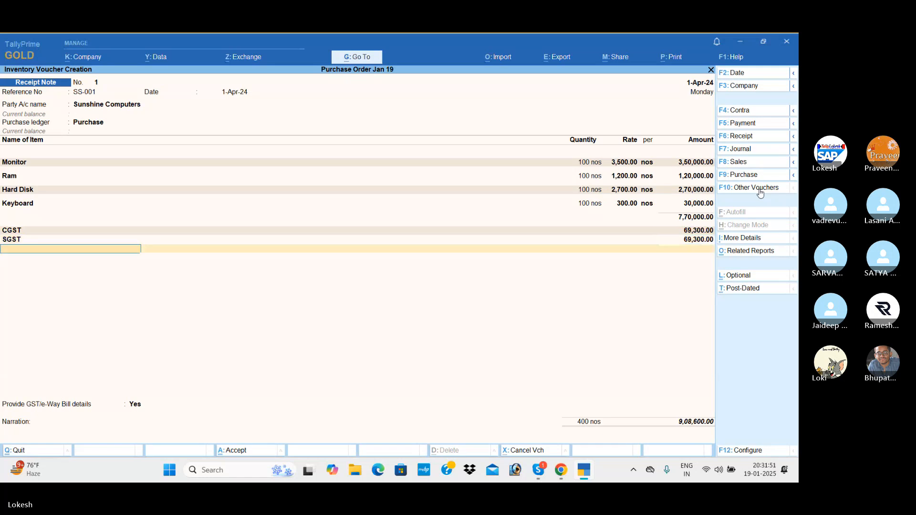
key("Return")
key("Return")
key("Return")
key("Return")
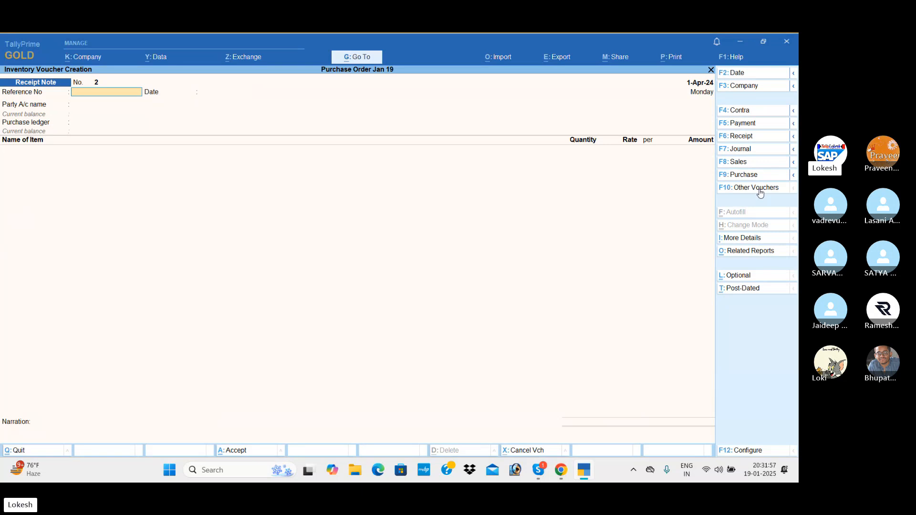
Open the list of voucher types for changing the voucher and include the inactive types in it.
left_click(761, 189)
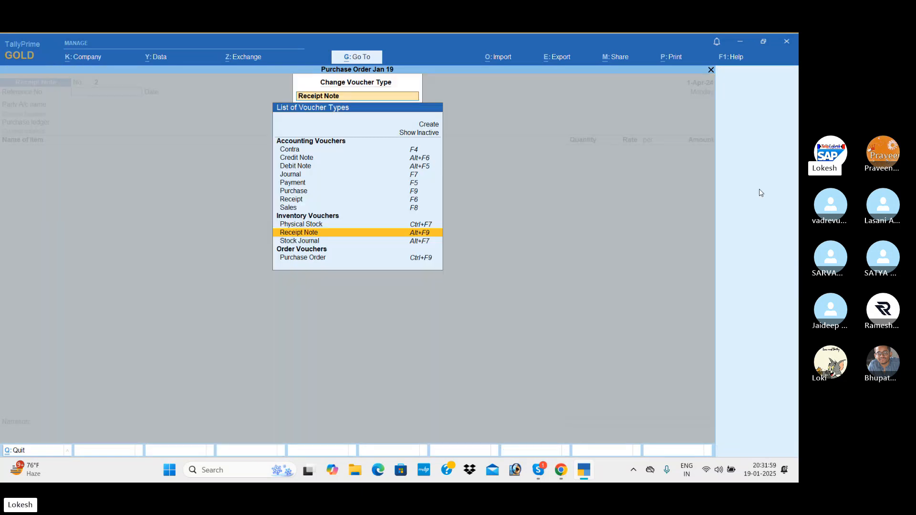
key("Up")
key("Up")
key("Up")
key("Up")
key("Up")
key("Up")
key("Up")
key("Up")
key("Up")
key("Up")
key("Return")
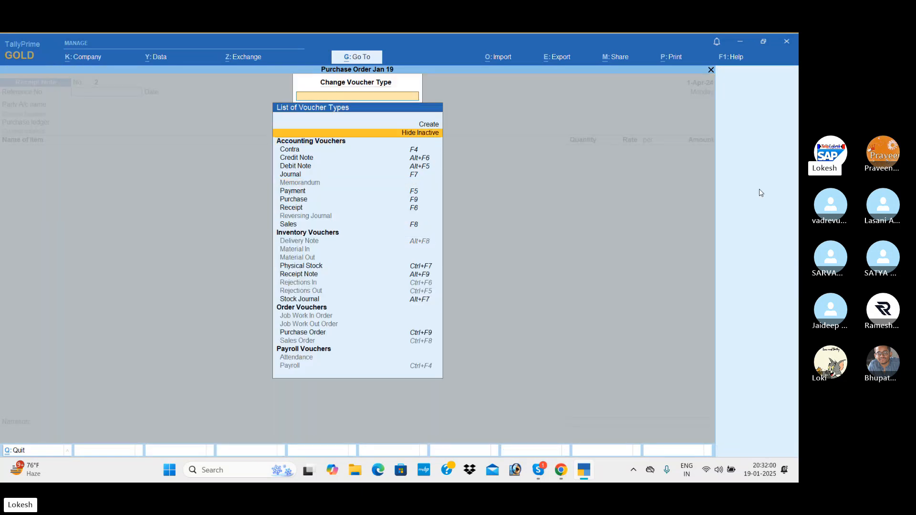
Switch to the inactive Rejections Out voucher type.
key("Down")
key("Down")
key("Down")
key("Down")
key("Down")
key("Down")
key("Down")
key("Down")
key("Down")
key("Down")
key("Down")
key("Down")
key("Down")
key("Down")
key("Down")
key("Down")
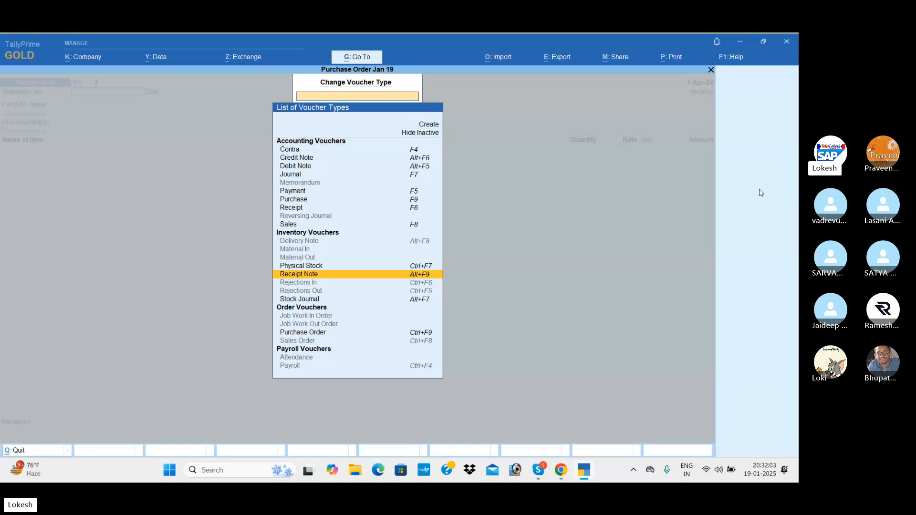
key("Down")
key("Return")
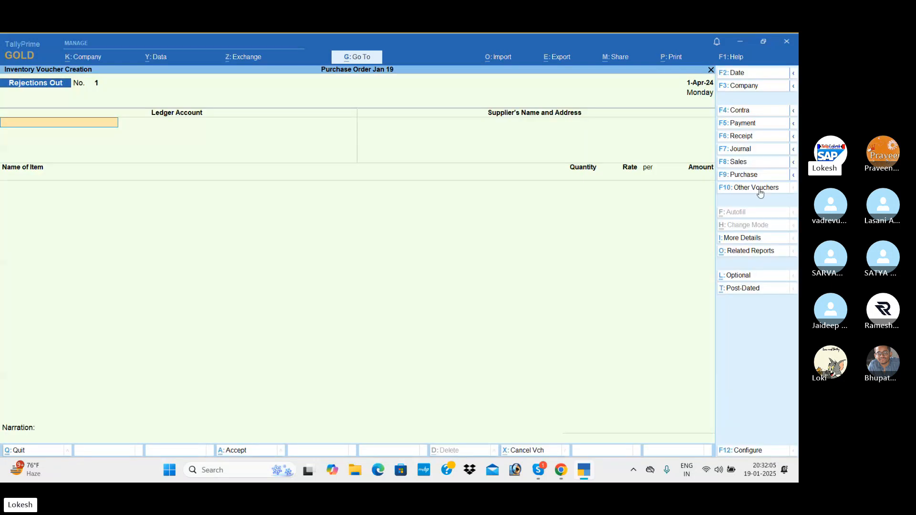
Select Sunshine Computers as the ledger account, keep its supplier details and choose Hard Disk as the returned item.
key("Return")
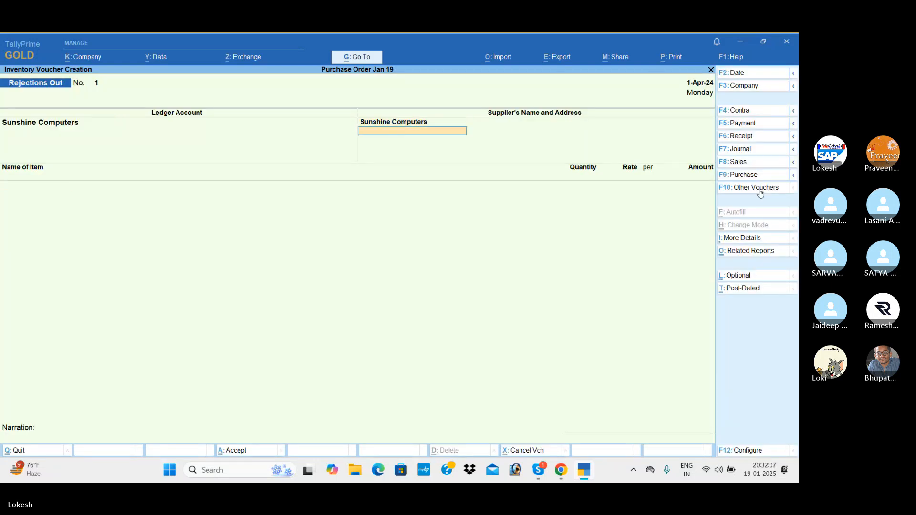
key("Return")
key("Return")
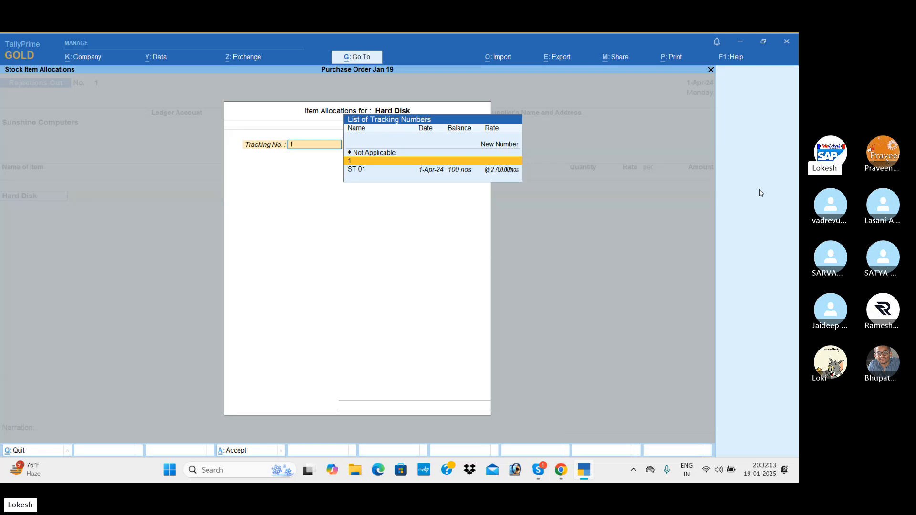
Allocate 10 nos of Hard Disk to tracking number ST-01 at the rate of 2700 and save the rejection voucher without narration.
key("Down")
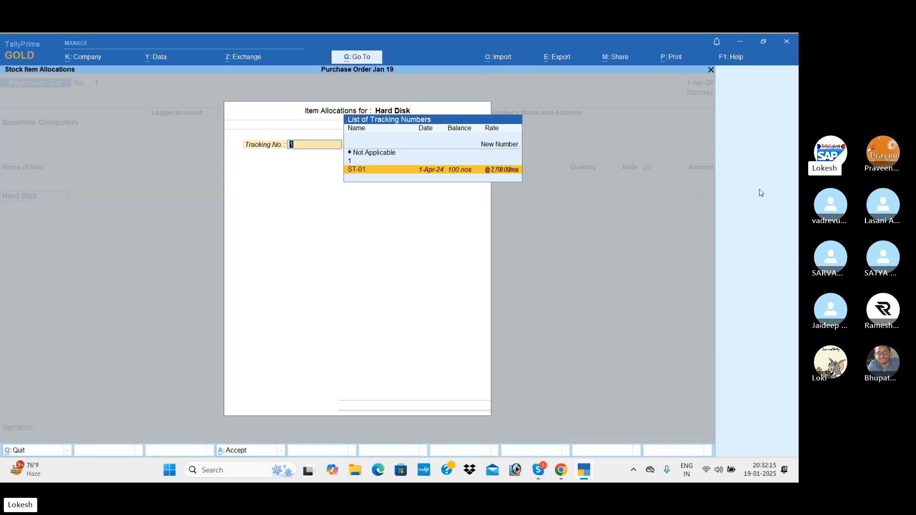
key("Return")
type("10")
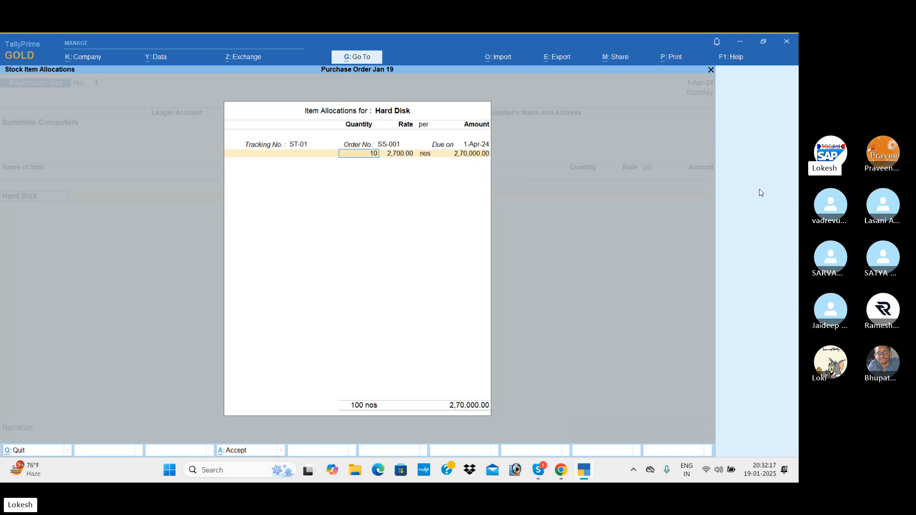
key("Return")
key("Return")
key("Return")
key("Return")
key("Return")
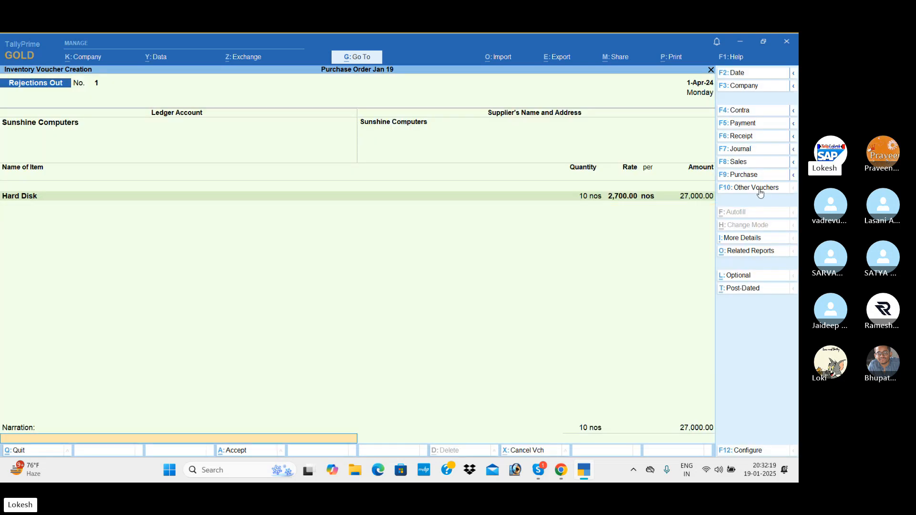
key("Return")
key("Return")
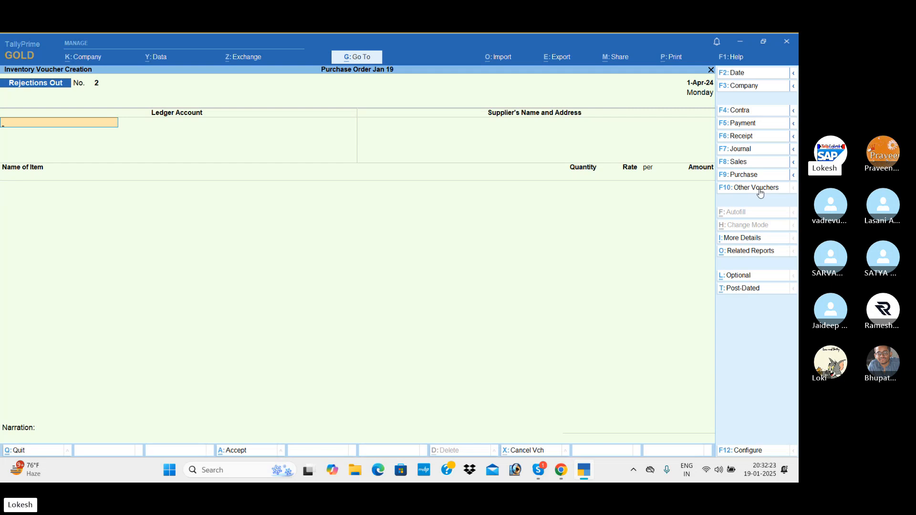
Start a Purchase voucher with Sunshine Computers as the party, leaving the supplier invoice number empty.
left_click(758, 179)
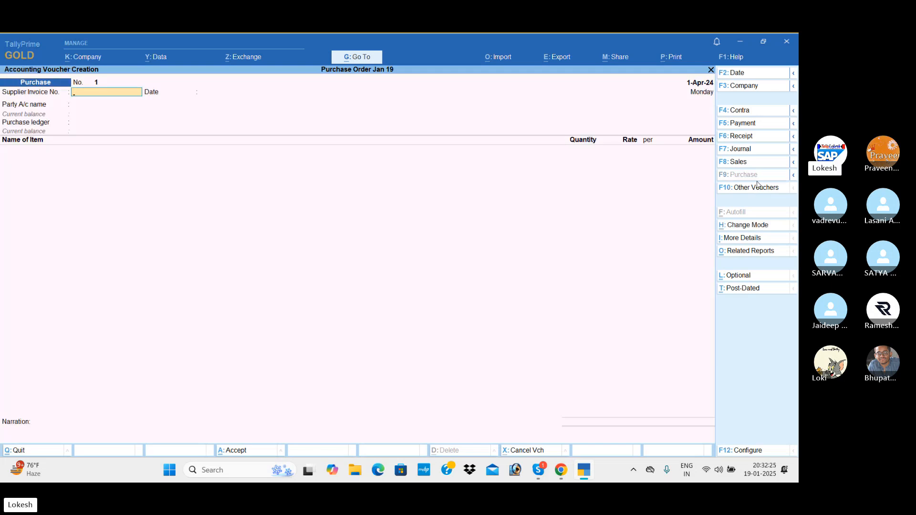
key("Return")
key("Down")
key("Return")
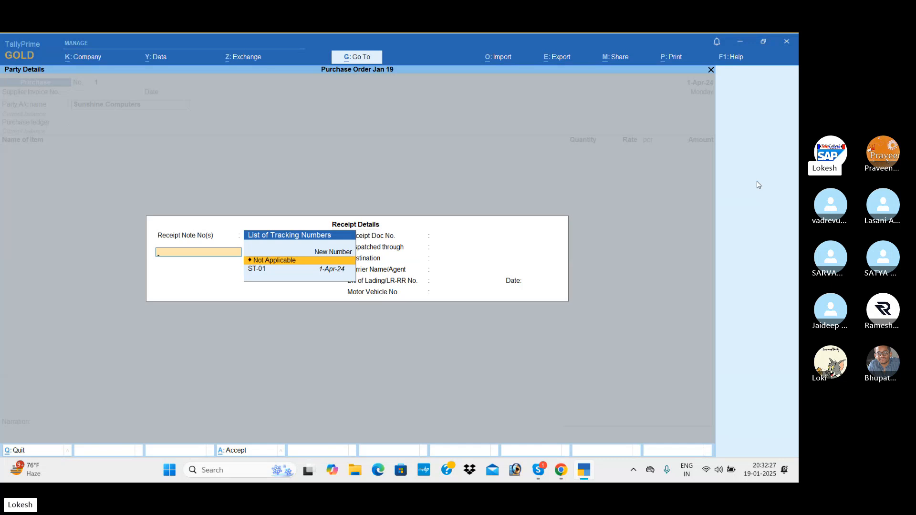
Link receipt note ST-01 in the purchase voucher's receipt details and leave the dispatch fields empty.
key("Down")
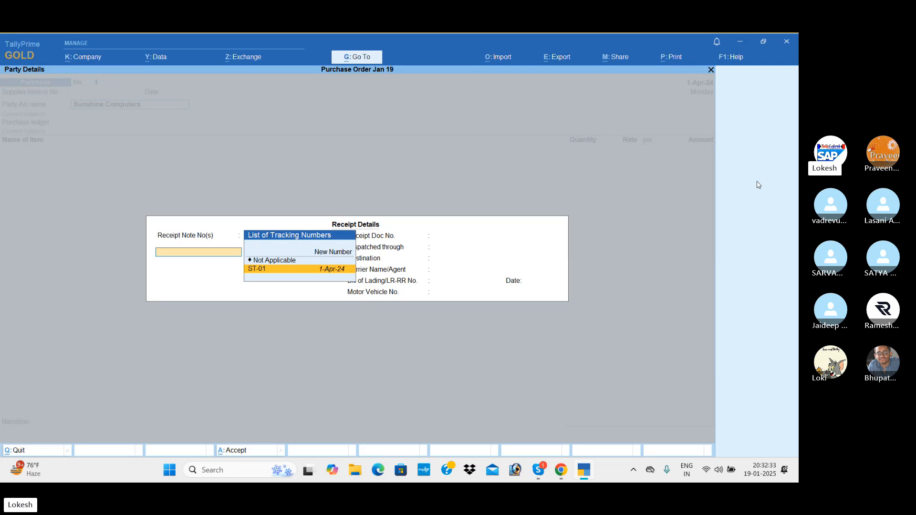
key("Return")
key("Return")
key("Return")
key("Return")
key("Return")
key("Return")
key("Return")
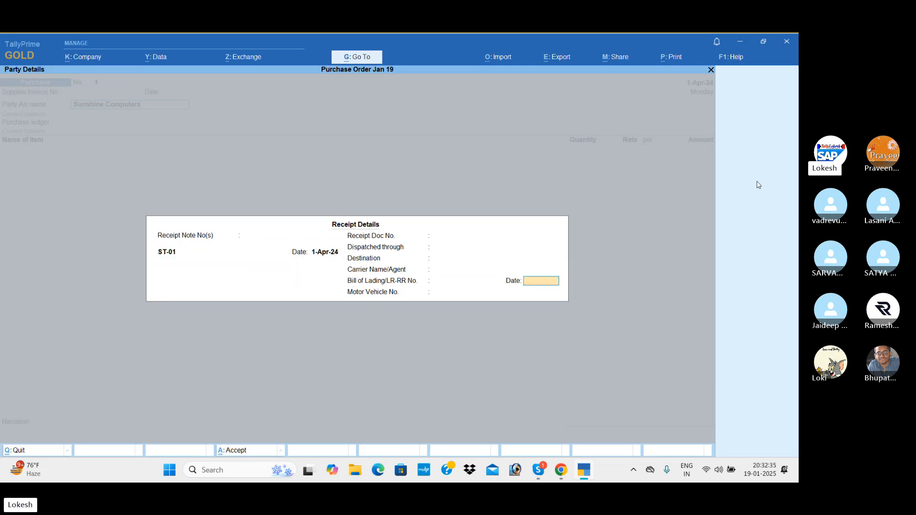
key("Return")
key("Return")
Accept the Sunshine Computers party details with Andhra Pradesh as the place of supply.
key("Return")
key("Return")
key("Return")
key("Return")
key("Return")
key("Return")
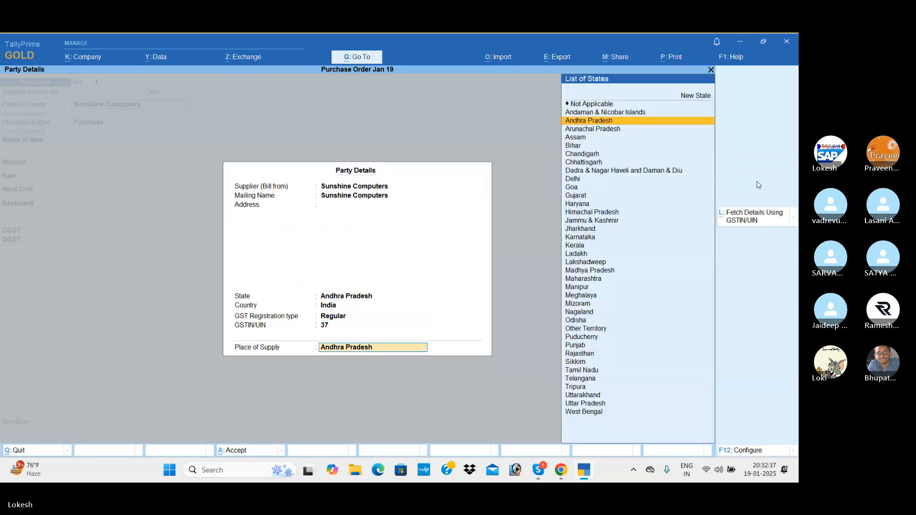
key("Return")
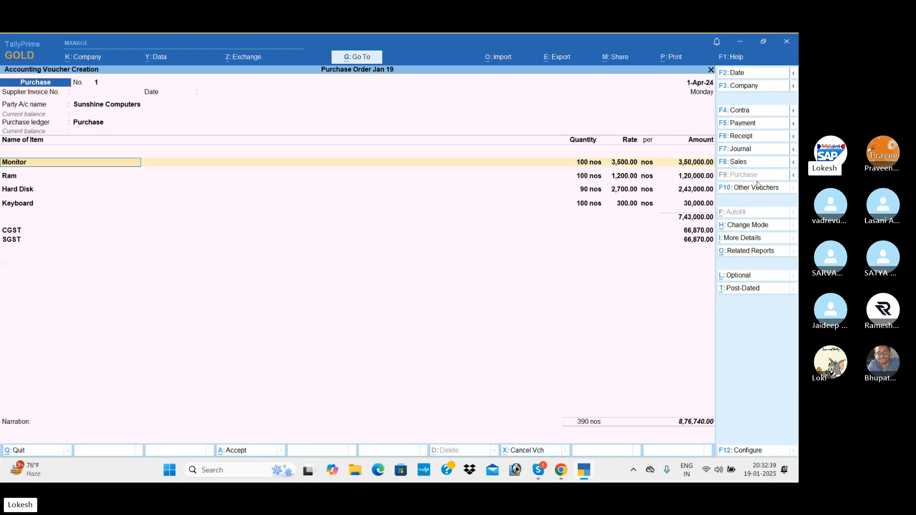
Go to the Hard Disk line of the purchase voucher and save the voucher as filled in.
left_click(592, 191)
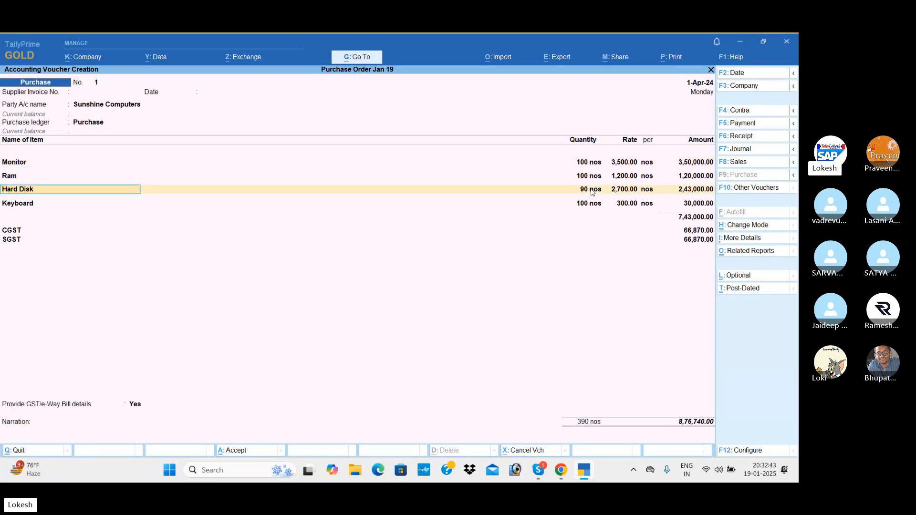
key("ctrl")
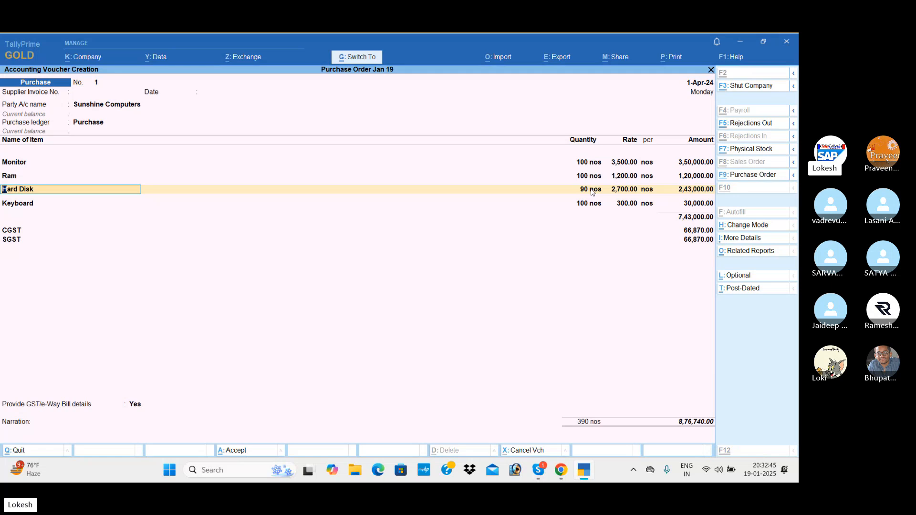
key("ctrl+a")
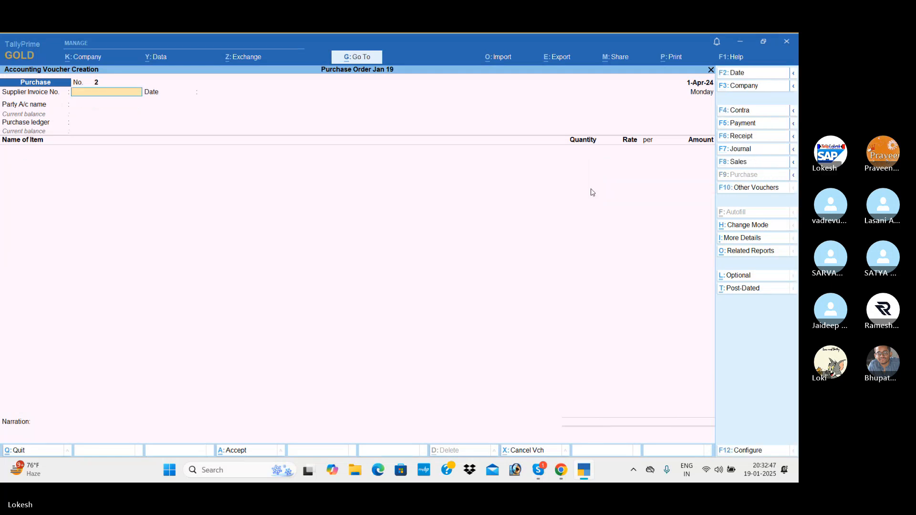
Switch from the Purchase voucher to a Debit Note.
left_click(742, 192)
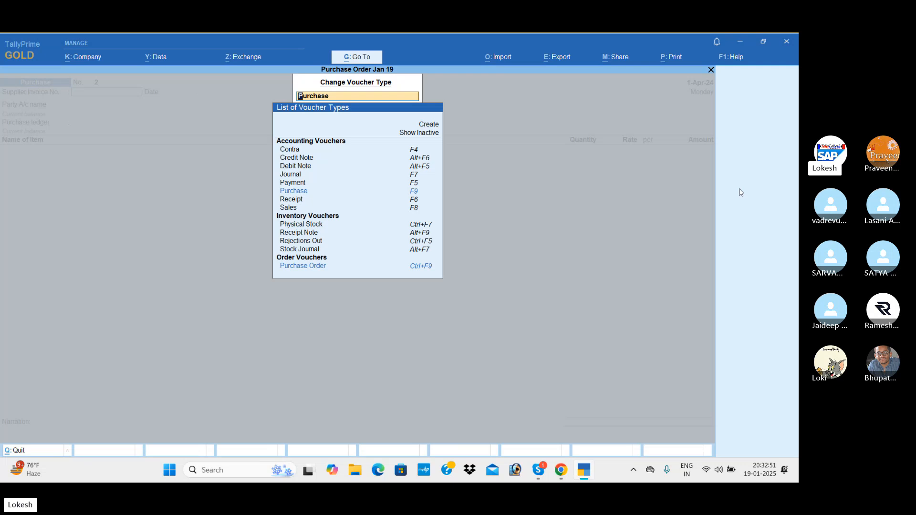
key("Down")
key("Up")
key("Up")
key("Up")
key("Up")
key("Up")
key("Up")
key("Up")
key("Up")
key("Up")
key("Up")
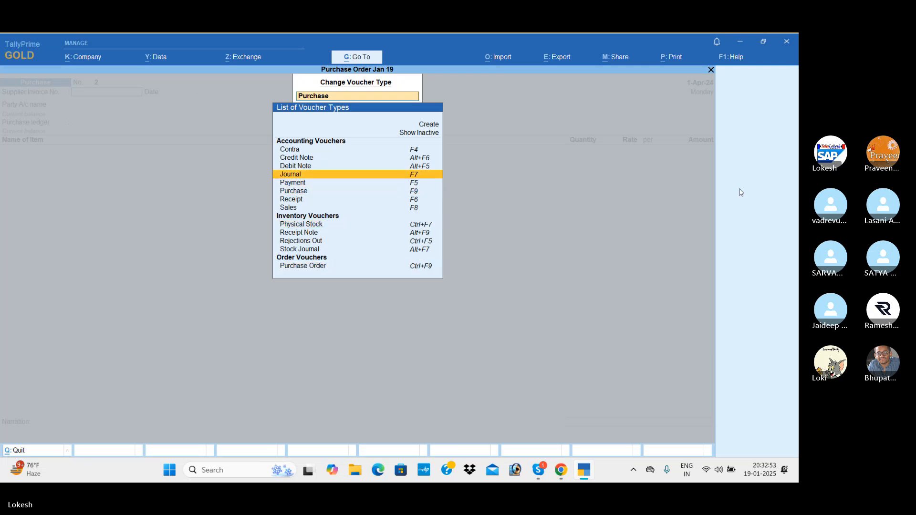
key("Return")
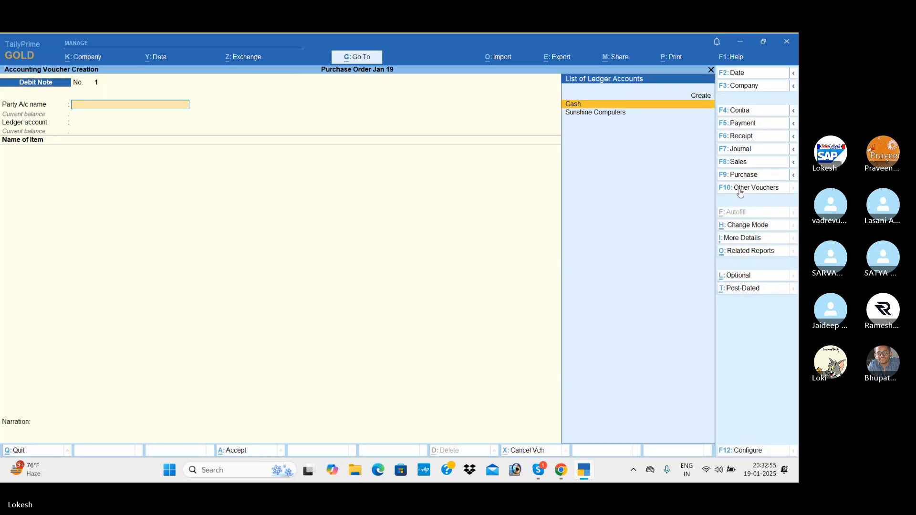
Choose Sunshine Computers as the debit note's party, accept its details and select Purchase as the ledger account.
key("Down")
key("Return")
key("Return")
key("Return")
key("ctrl+a")
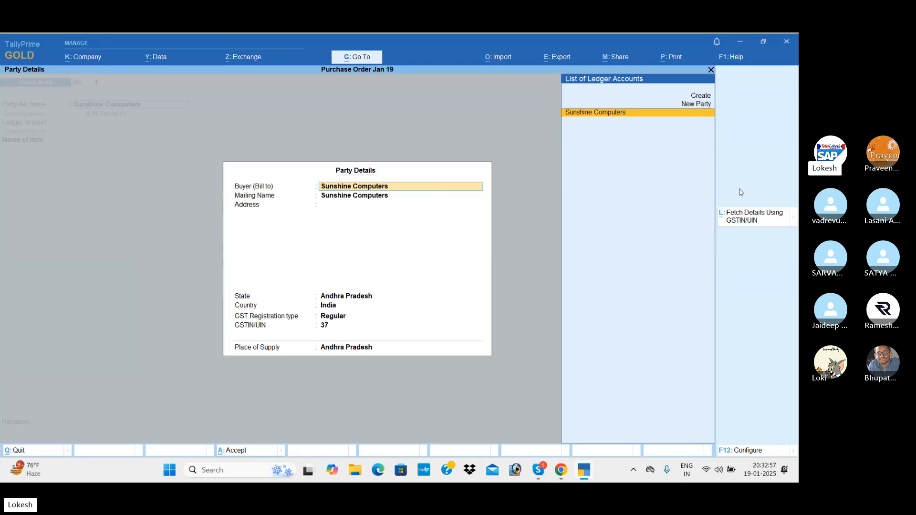
key("ctrl+a")
key("Return")
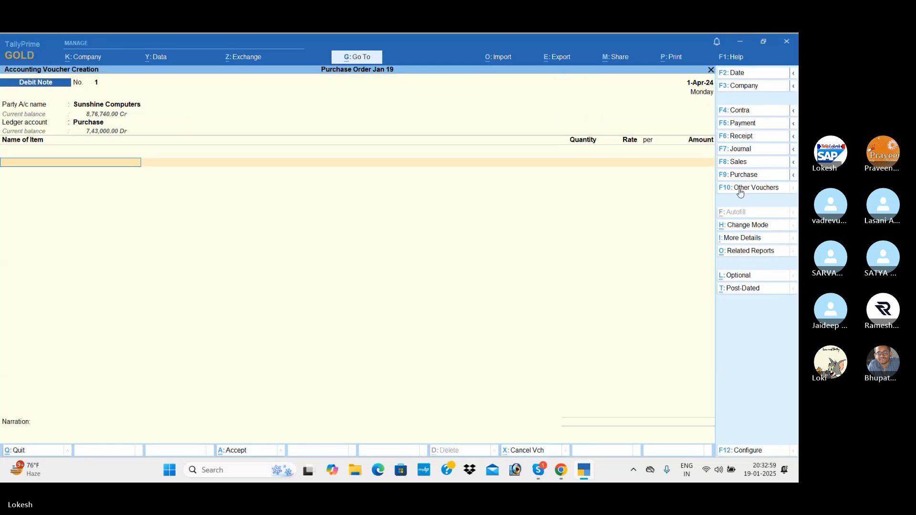
Add 20 nos of Keyboard at the rate of 300 with tracking and order numbers Not Applicable, and end the item list.
key("Return")
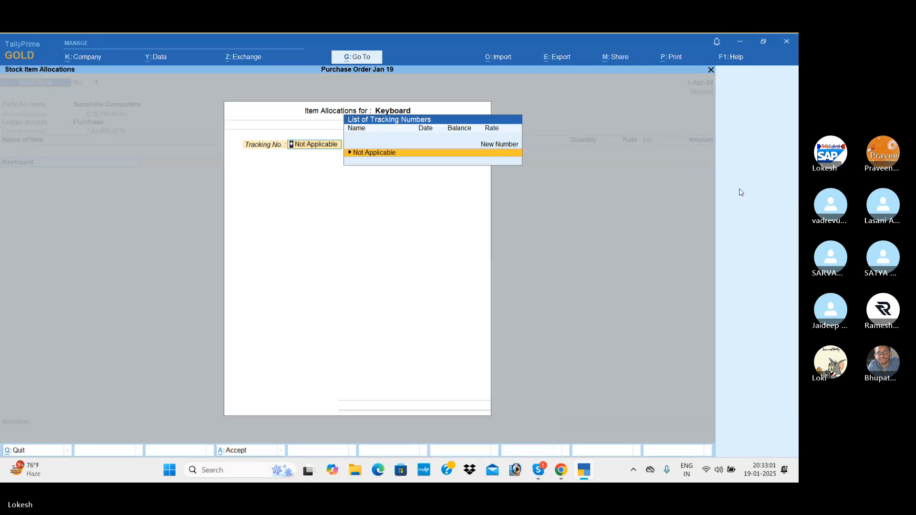
key("Return")
key("Return")
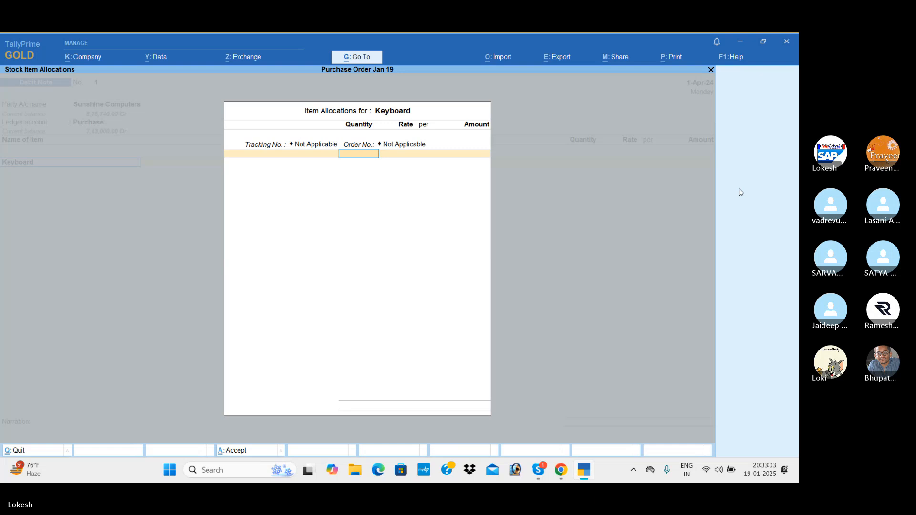
type("20")
key("Return")
key("Return")
key("Return")
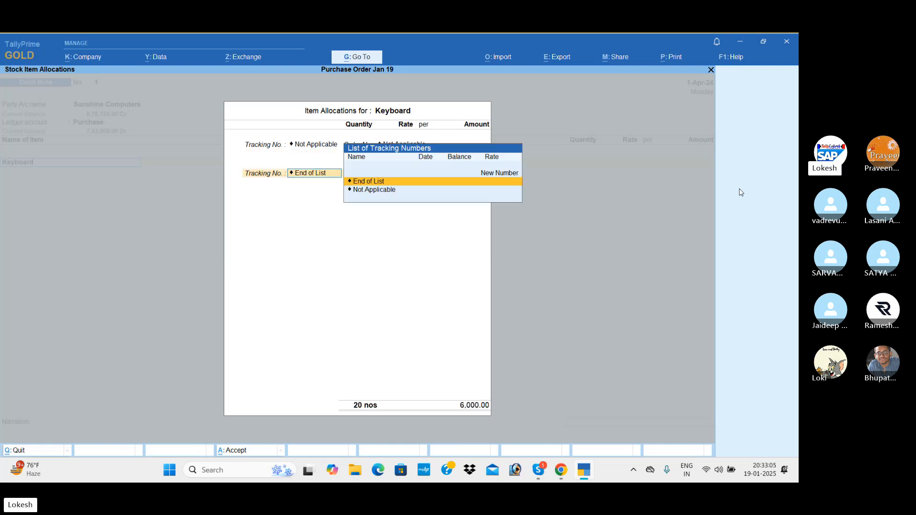
key("Return")
key("Return")
key("Return")
Add the CGST and SGST ledgers to the debit note with their calculated amounts.
type("CG")
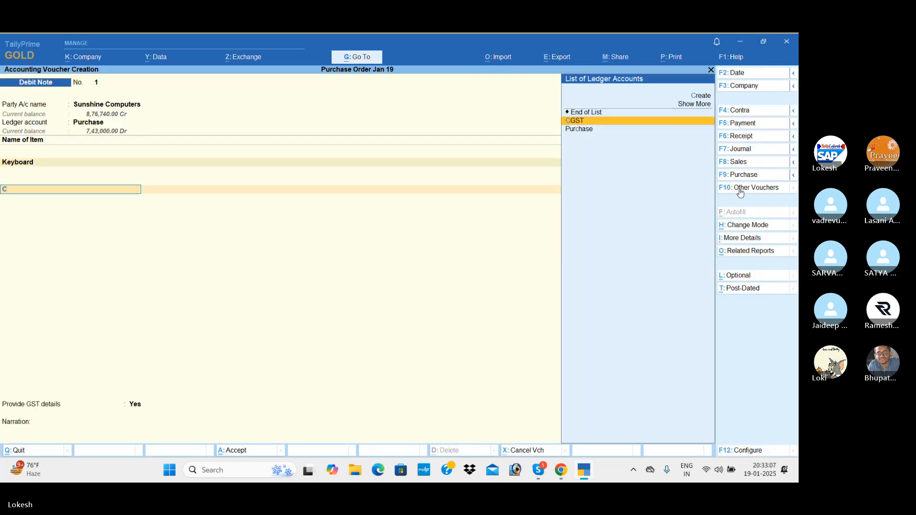
key("Return")
key("Return")
type("S")
key("Return")
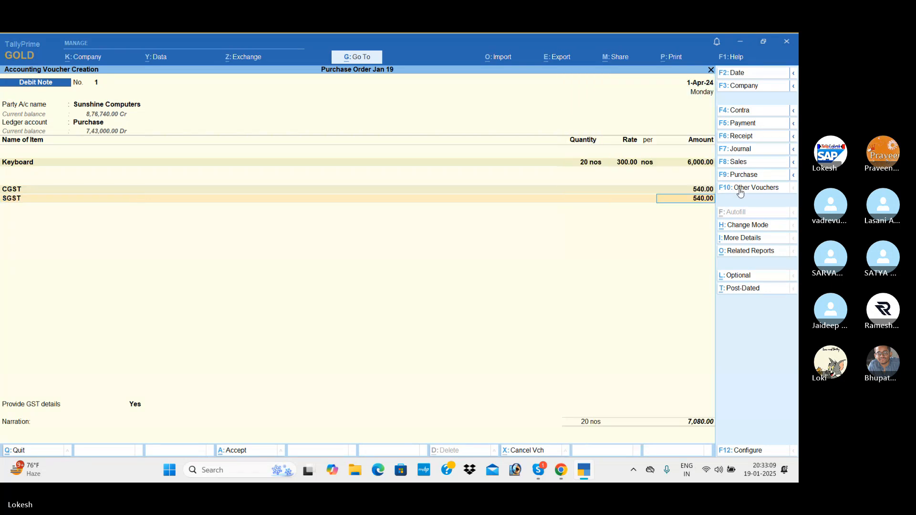
key("Return")
key("Return")
Set Provide GST details to No and save the debit note with an empty narration.
key("Up")
key("Return")
key("Return")
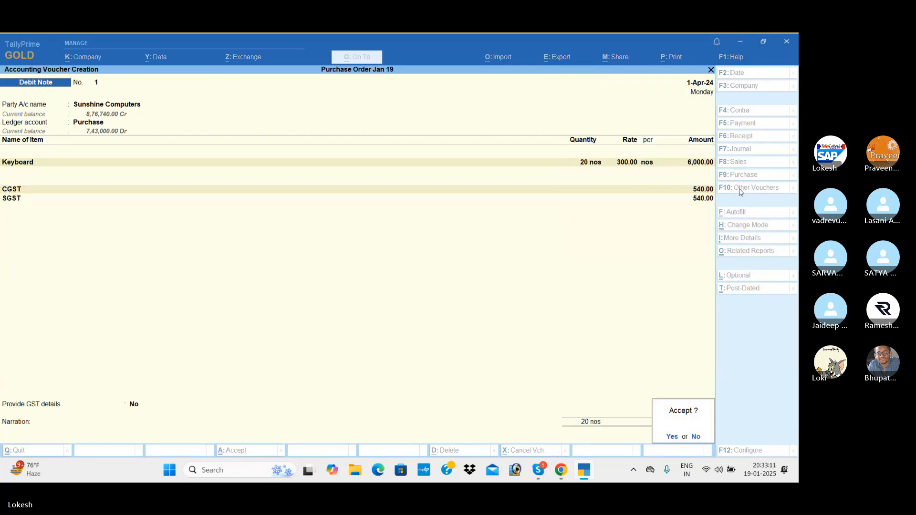
key("Return")
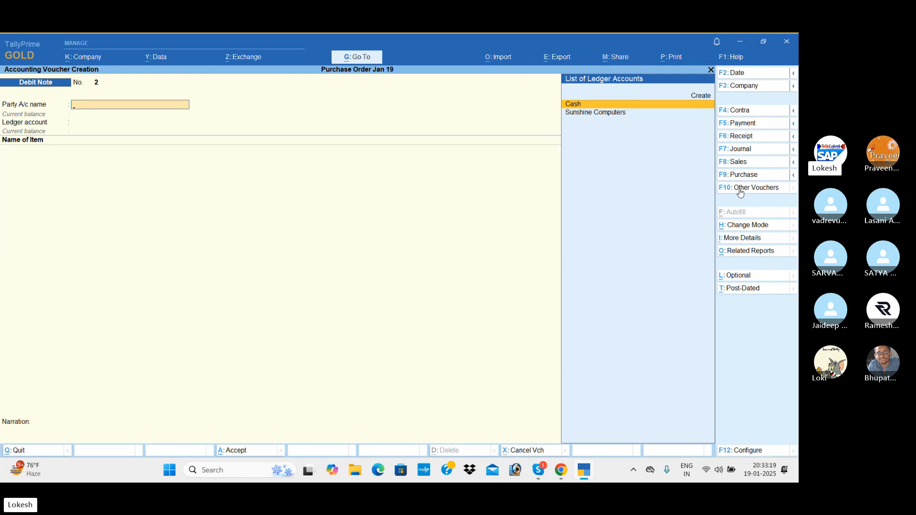
Leave voucher entry and open the Day Book to review the recorded vouchers.
key("Escape")
key("Down")
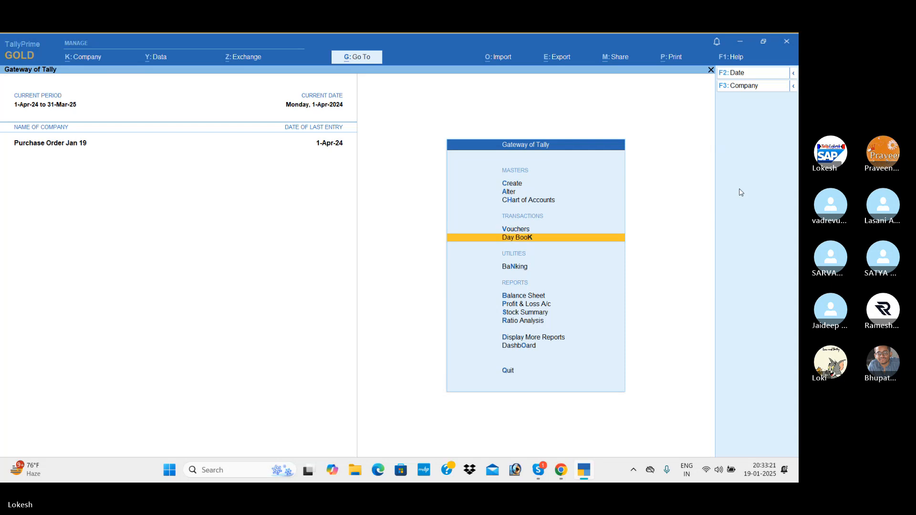
key("Return")
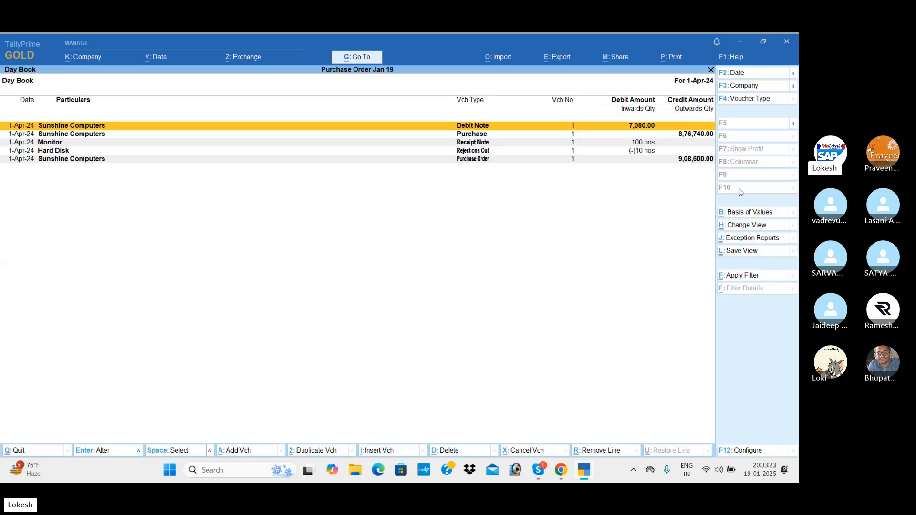
Close the Day Book and view the Profit & Loss A/c briefly.
key("Escape")
key("Down")
key("Down")
key("Down")
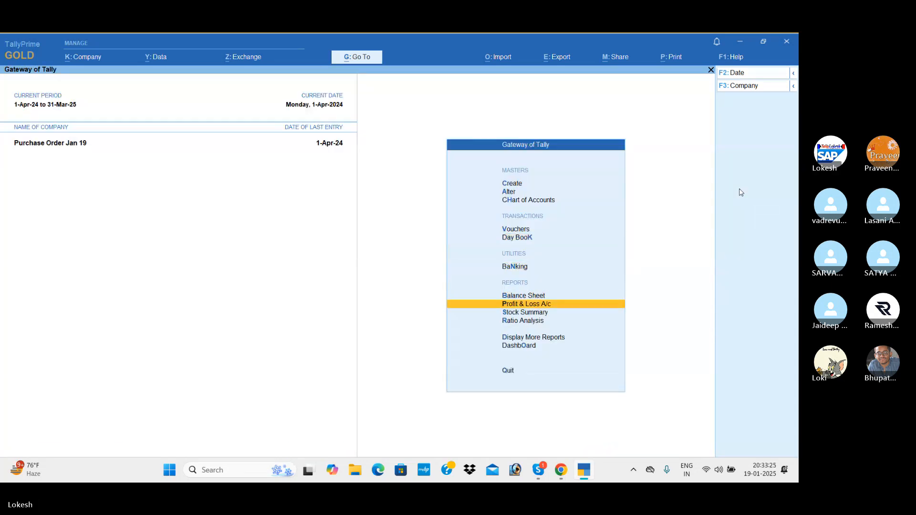
key("Return")
key("Escape")
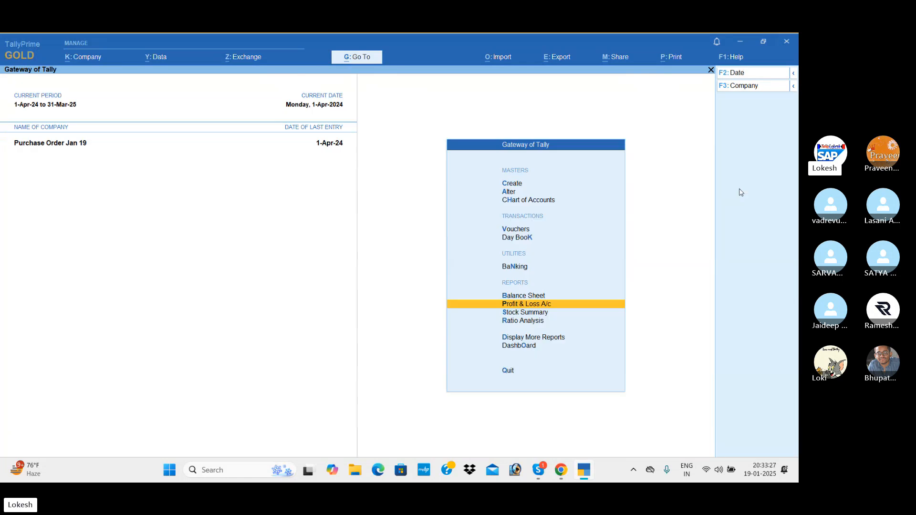
View the Stock Summary and the Dashboard, and return to the Gateway of Tally.
key("Down")
key("Return")
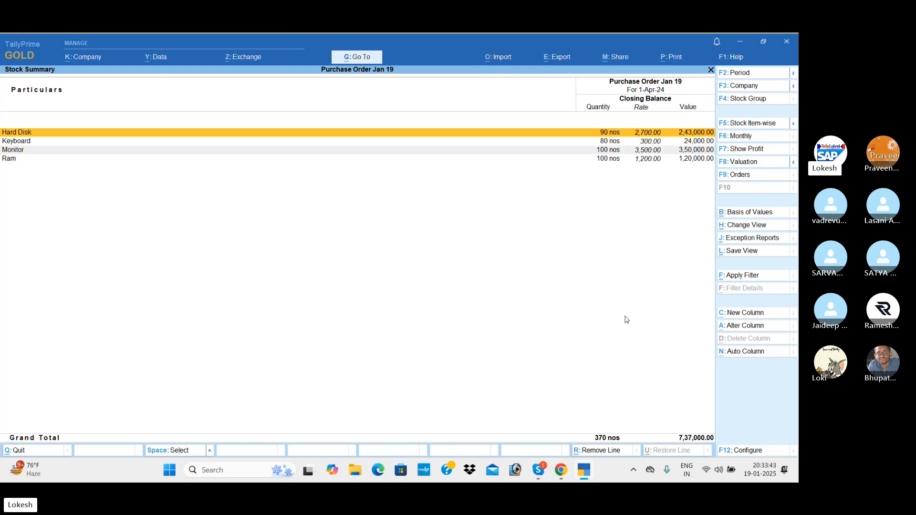
key("Escape")
key("Down")
key("Down")
key("Return")
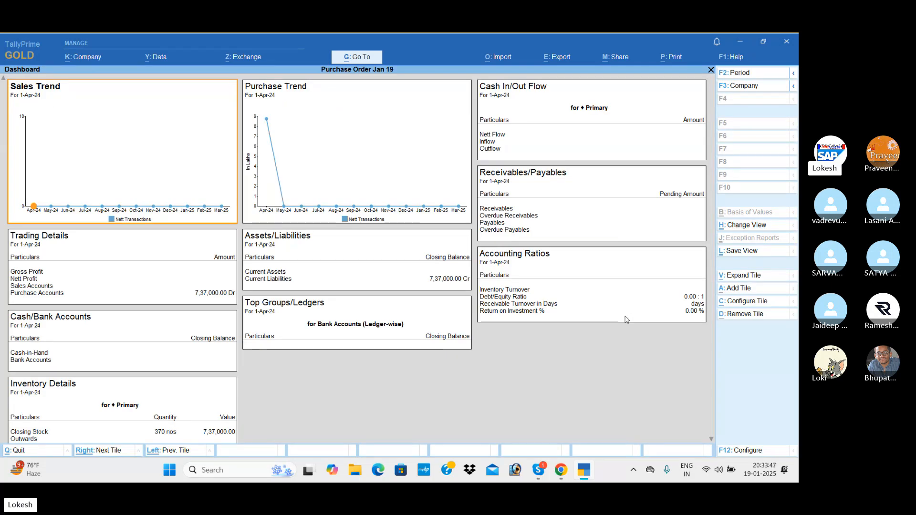
key("Escape")
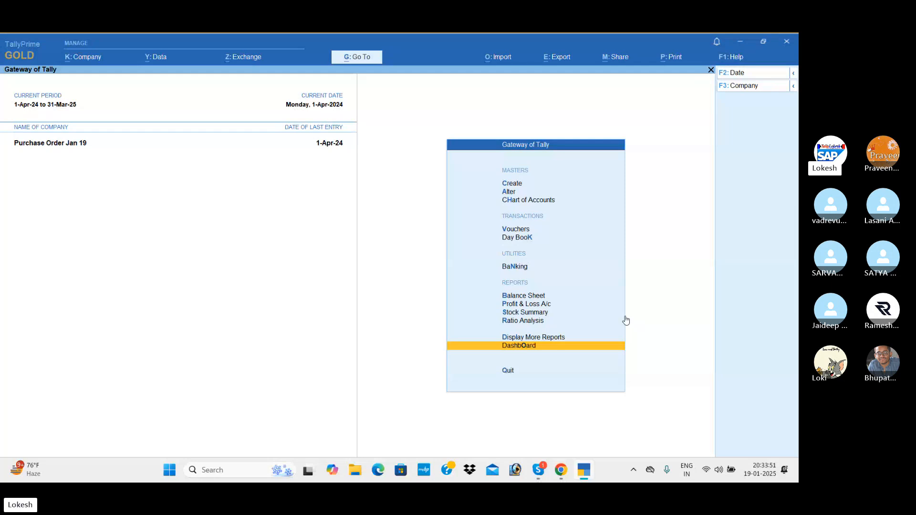
Open voucher entry and display the full list of other voucher types, including the inactive ones.
key("Up")
key("Up")
key("Up")
key("Up")
key("Up")
key("Up")
key("Up")
key("Up")
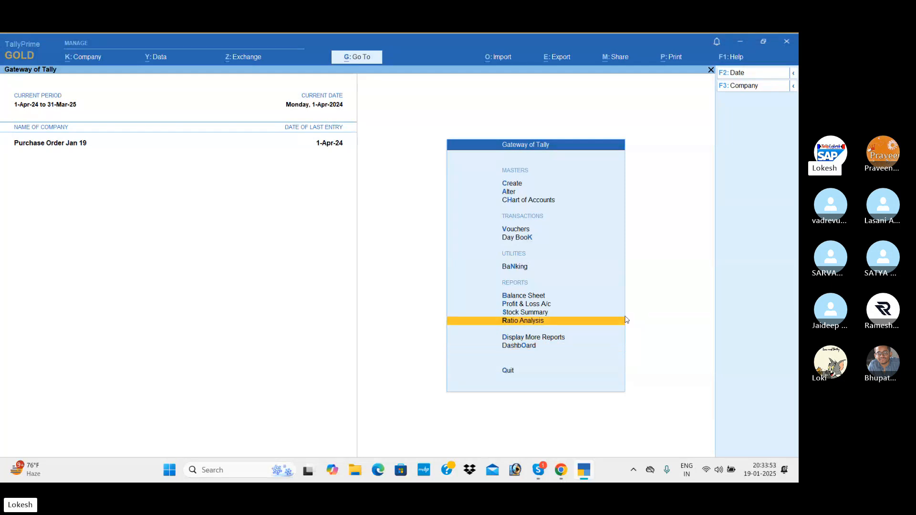
key("Return")
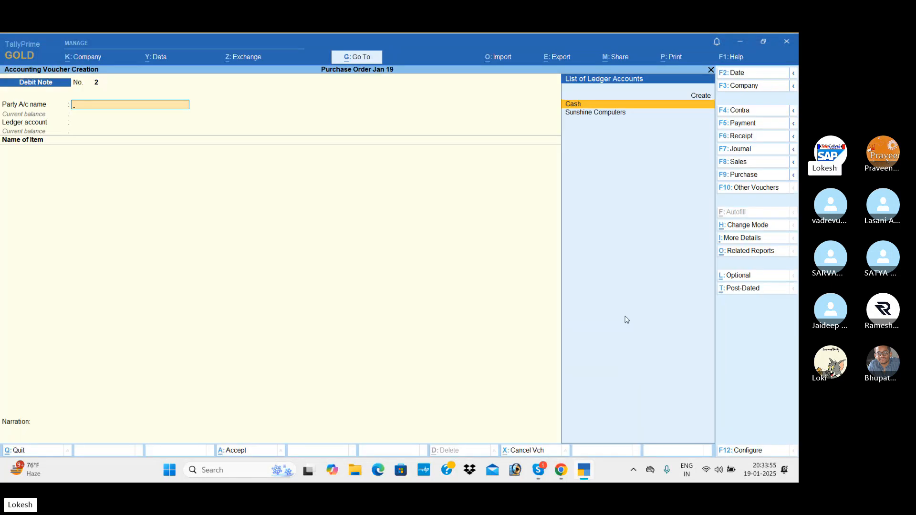
left_click(780, 191)
key("Up")
key("Up")
key("Up")
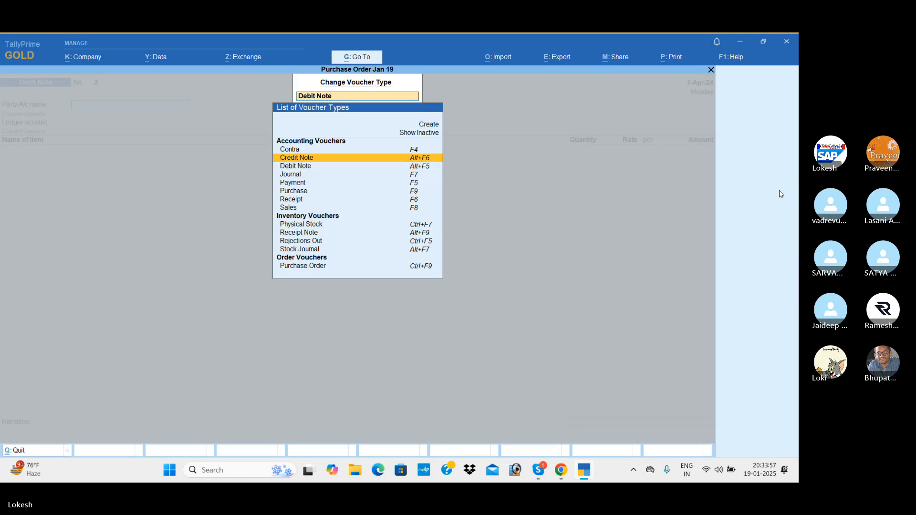
key("Return")
Go through the accounting, inventory and order voucher types down to Sales Order.
key("Down")
key("Down")
key("Down")
key("Down")
key("Down")
key("Down")
key("Down")
key("Down")
key("Down")
key("Down")
key("Down")
key("Down")
key("Down")
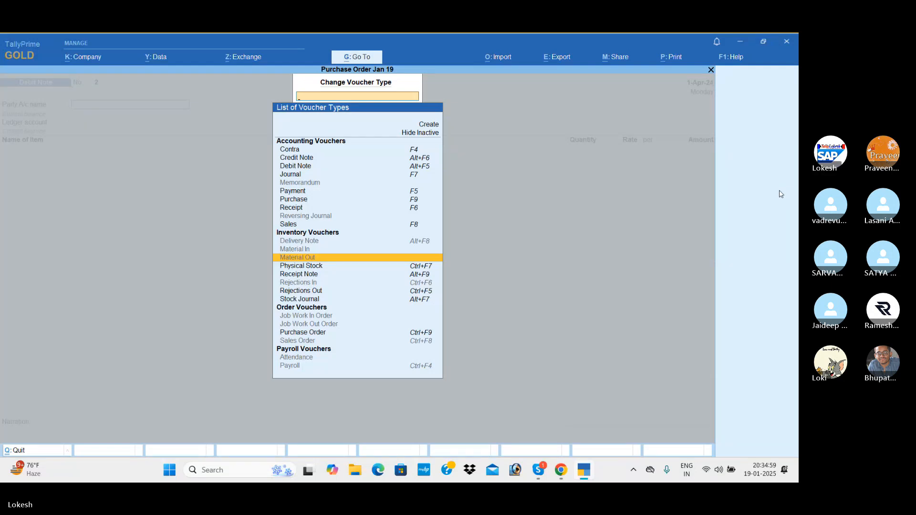
key("Down")
key("Down")
key("Down")
key("Down")
key("Down")
key("Down")
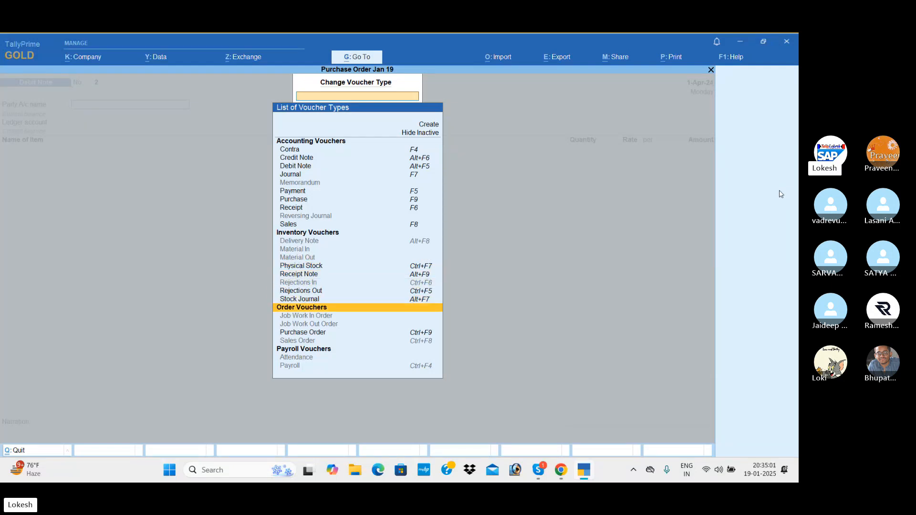
key("Down")
key("Down")
key("Down")
key("Down")
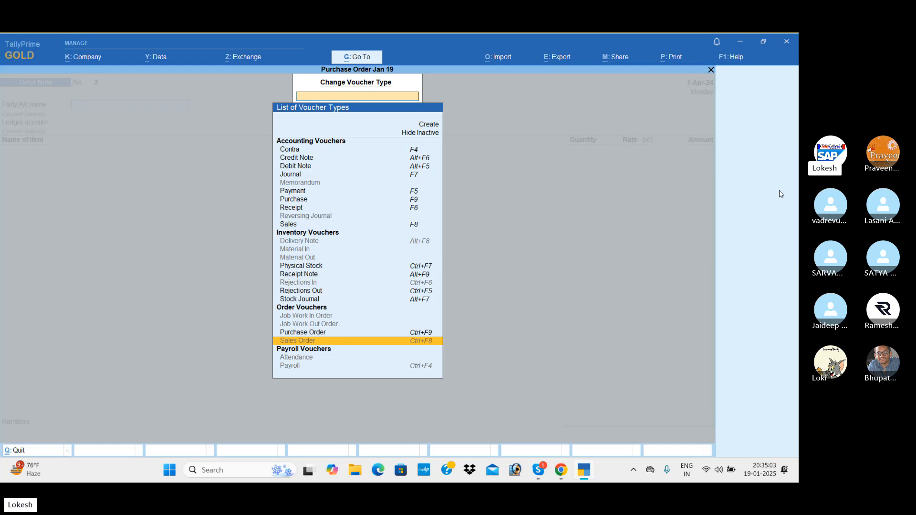
Review the inventory voucher types used for sales, Delivery Note and Rejections In.
key("Up")
key("Up")
key("Up")
key("Up")
key("Up")
key("Up")
key("Up")
key("Up")
key("Up")
key("Up")
key("Up")
key("Up")
key("Up")
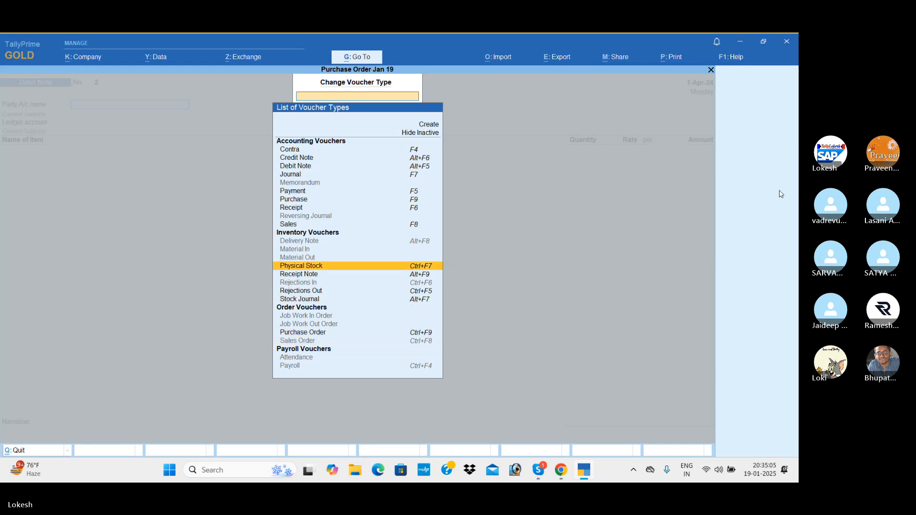
key("Down")
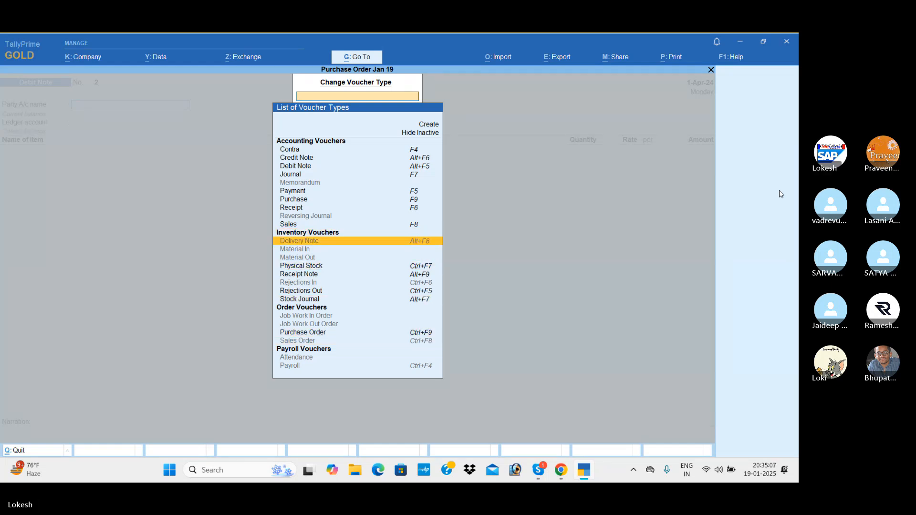
key("Down")
key("Down")
key("Down")
key("Down")
key("Down")
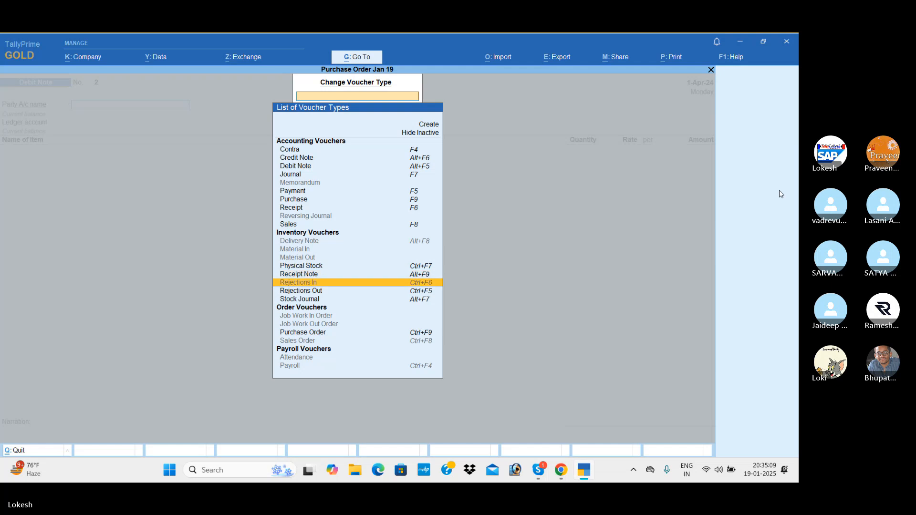
Leave voucher entry without choosing a voucher type and switch to the Skype call window.
key("Escape")
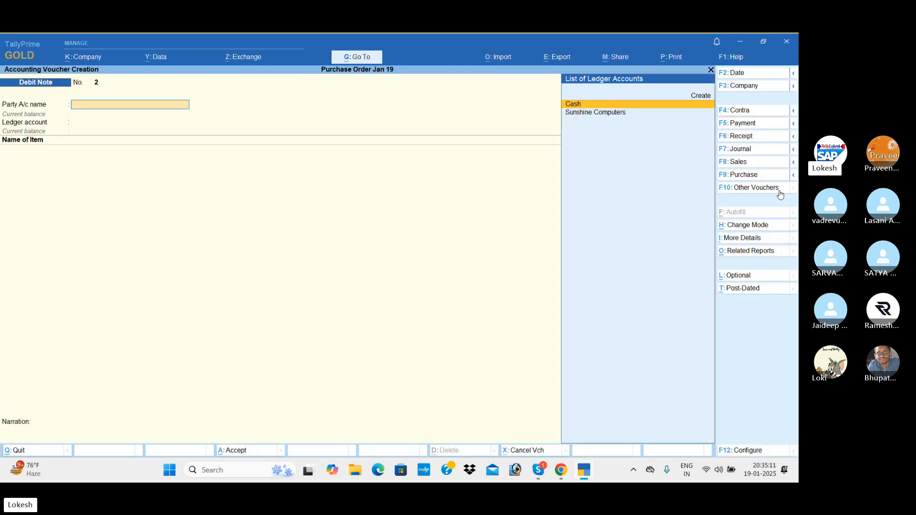
key("Escape")
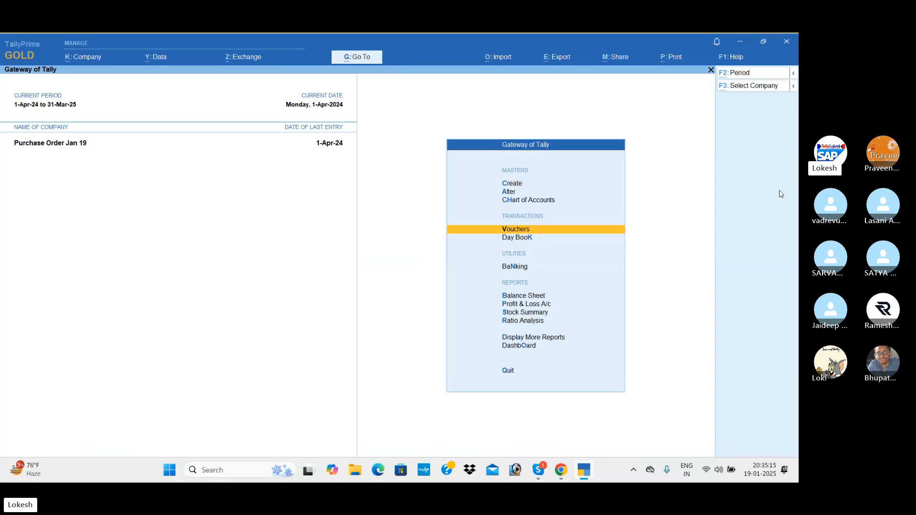
key("alt+Tab")
key("alt+Tab")
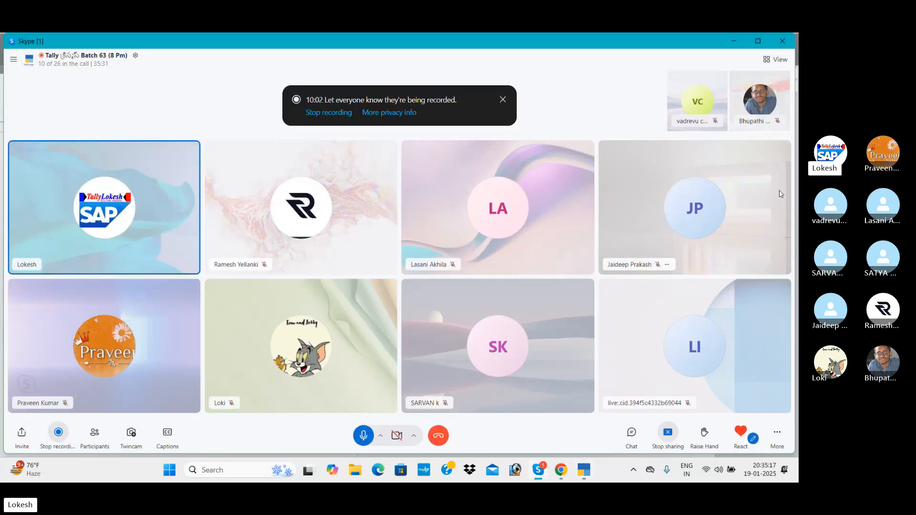